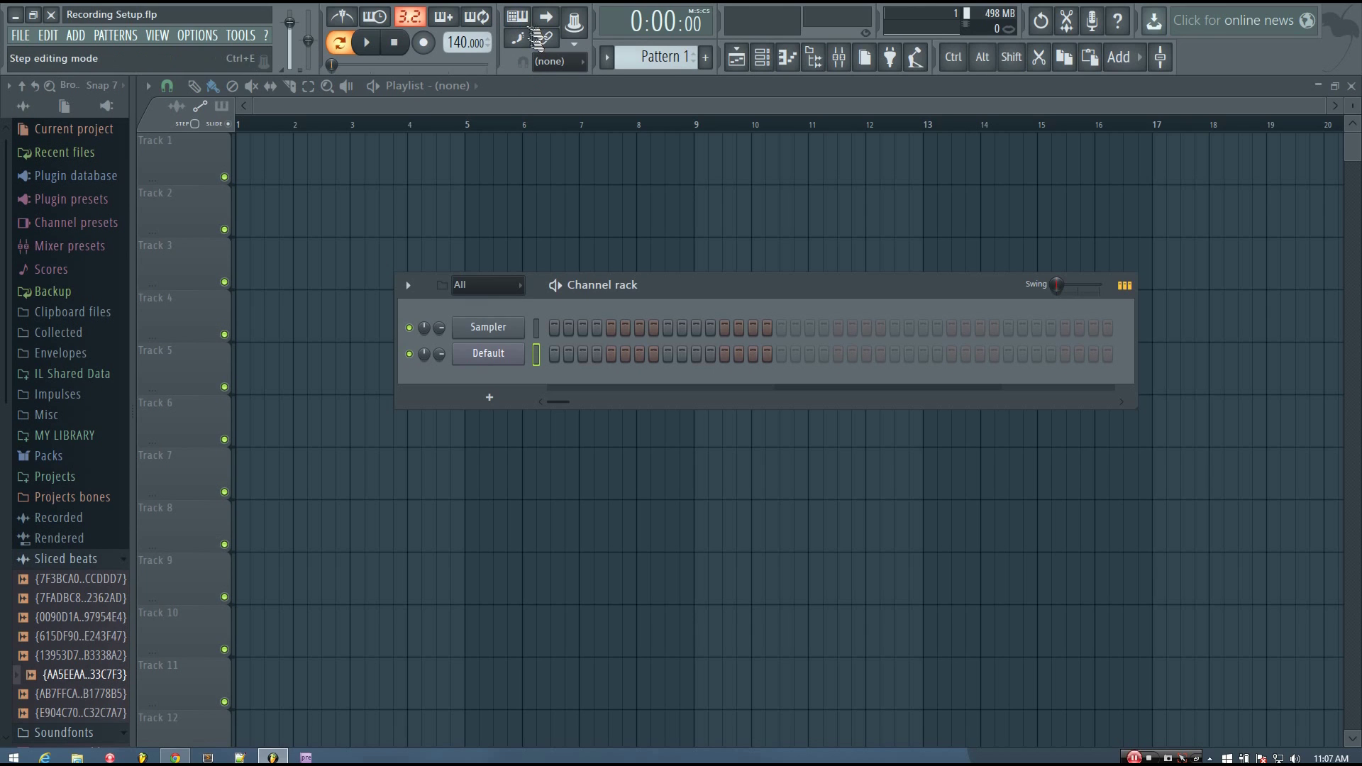
Enable the typing keyboard to piano keyboard function and play a few test notes on the Default channel
left_click(521, 20)
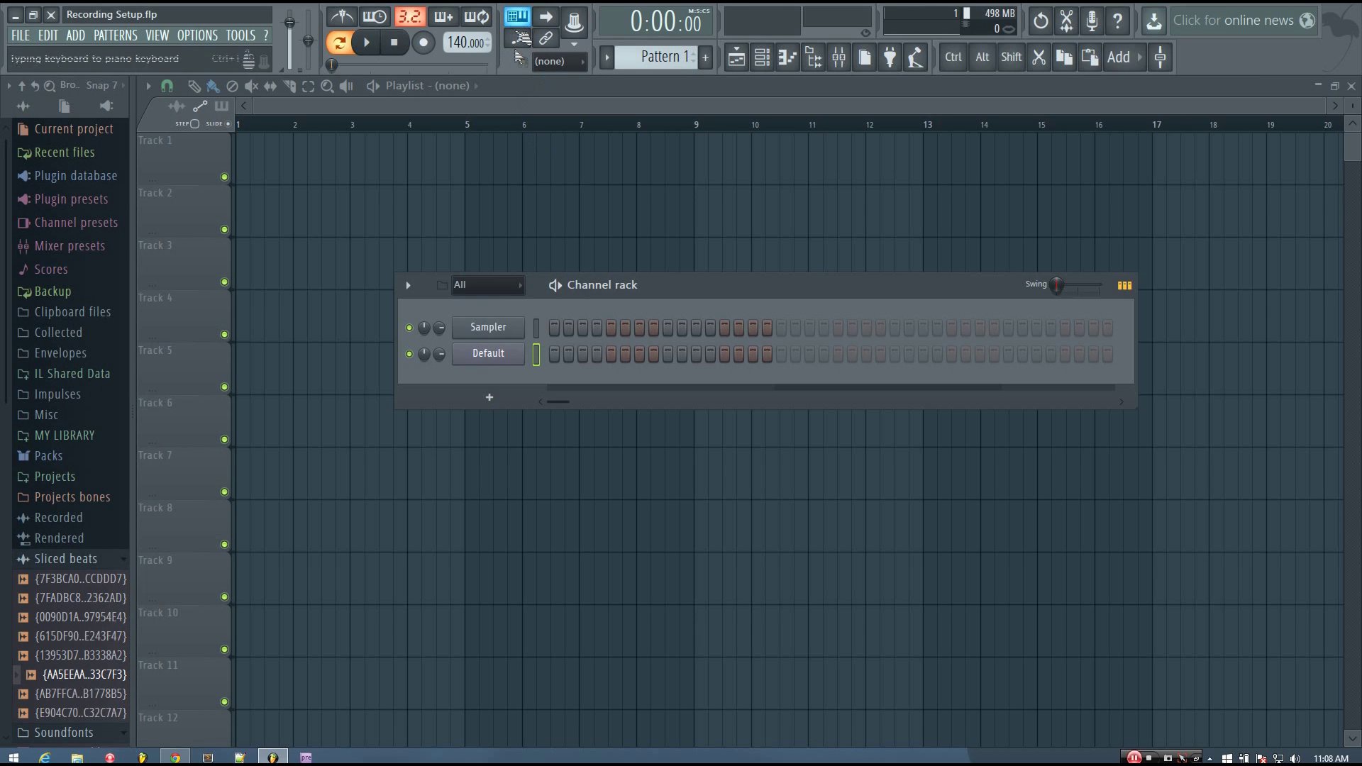
left_click_drag(704, 284, 697, 290)
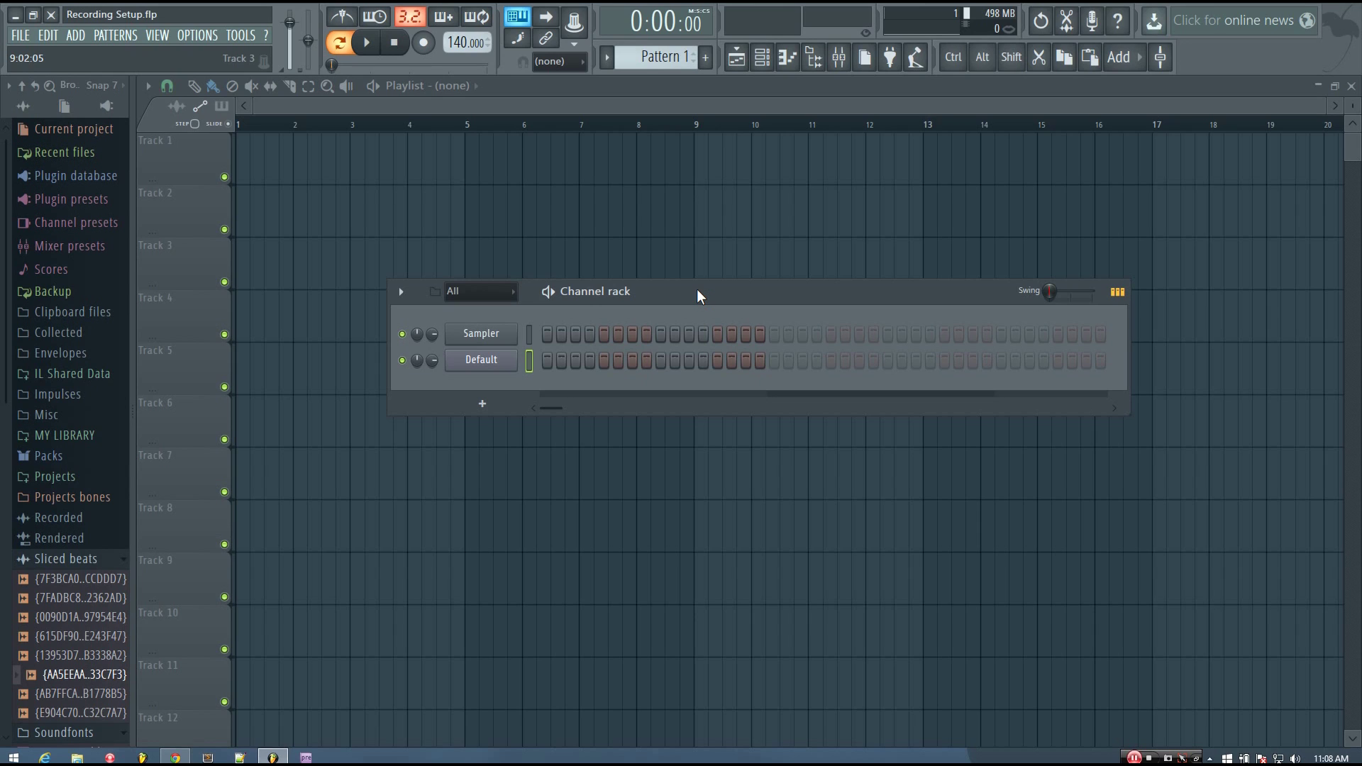
key("z")
key("x")
key("c")
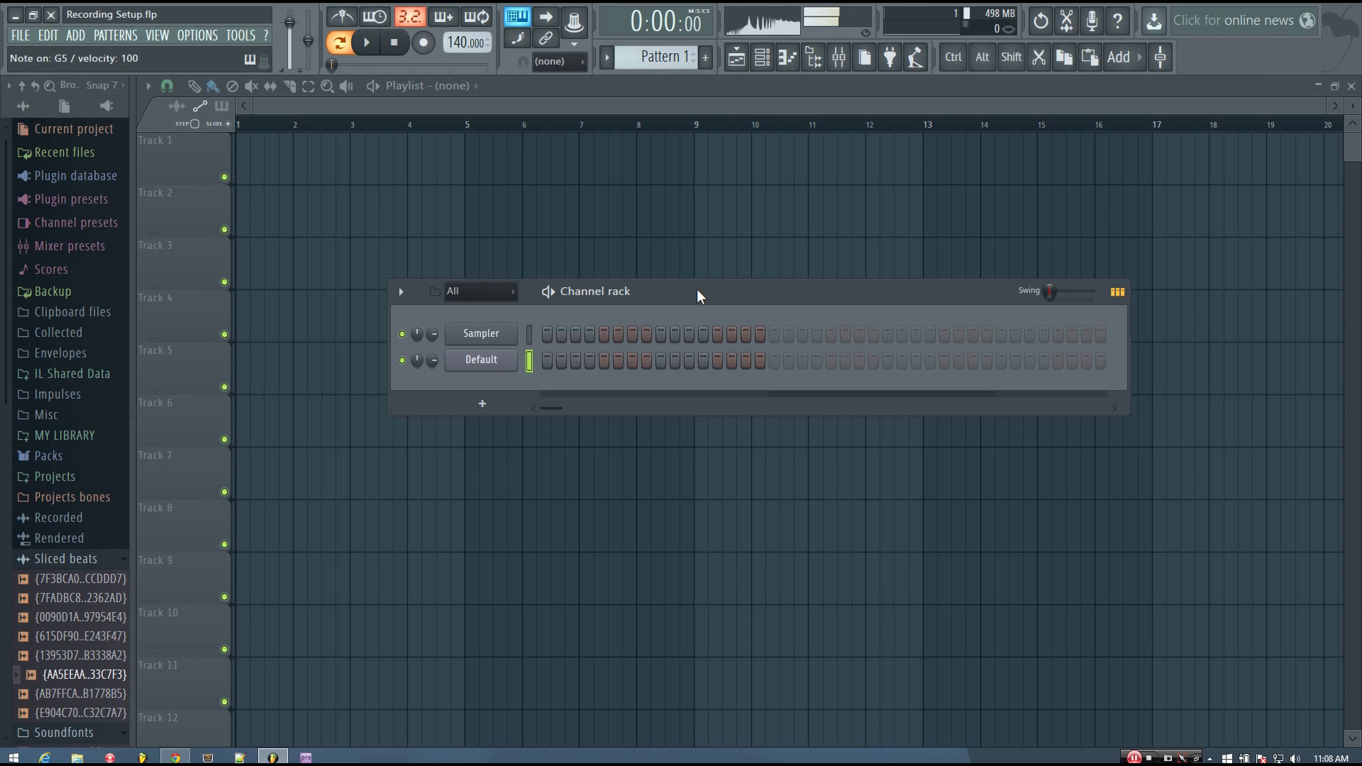
key("v")
key("b")
key("x")
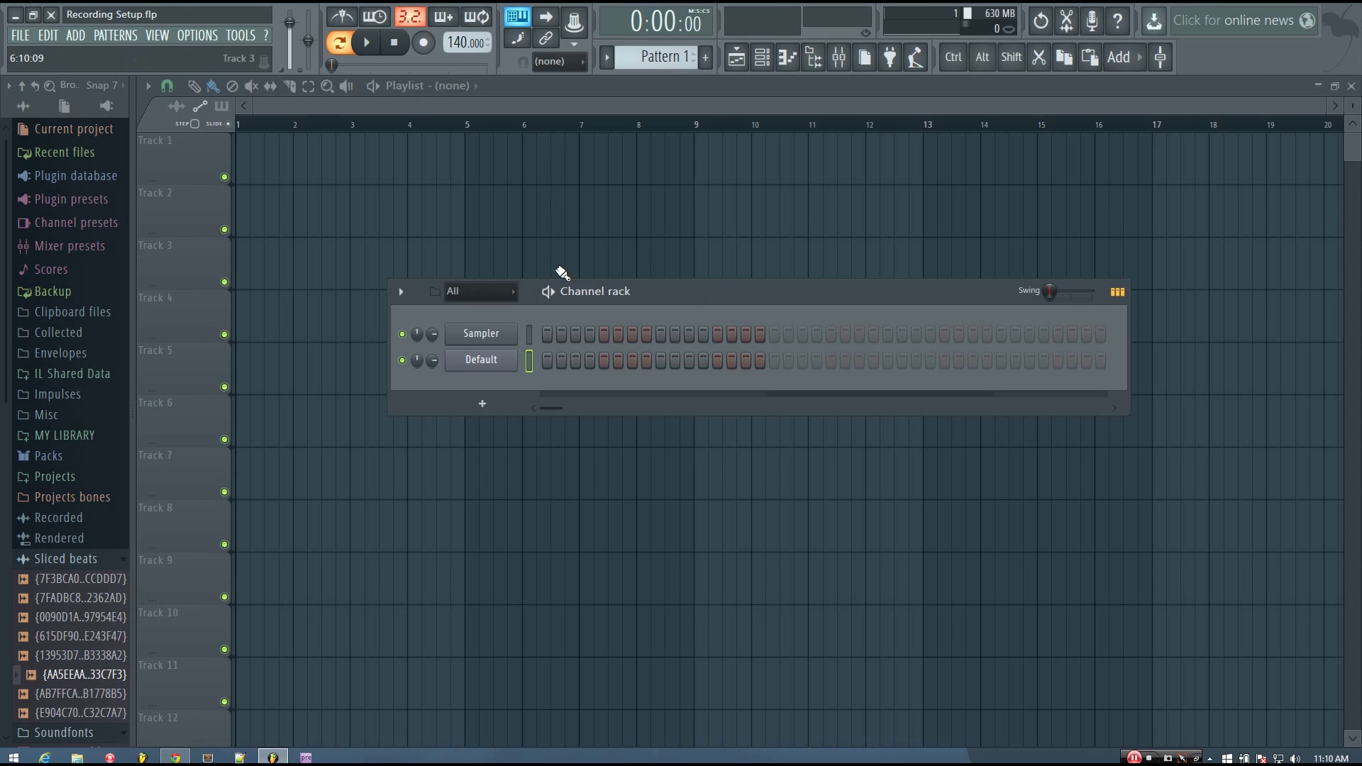
Switch the typing keyboard layout to Minor Natural and play notes of the scale on the Default channel
right_click(525, 20)
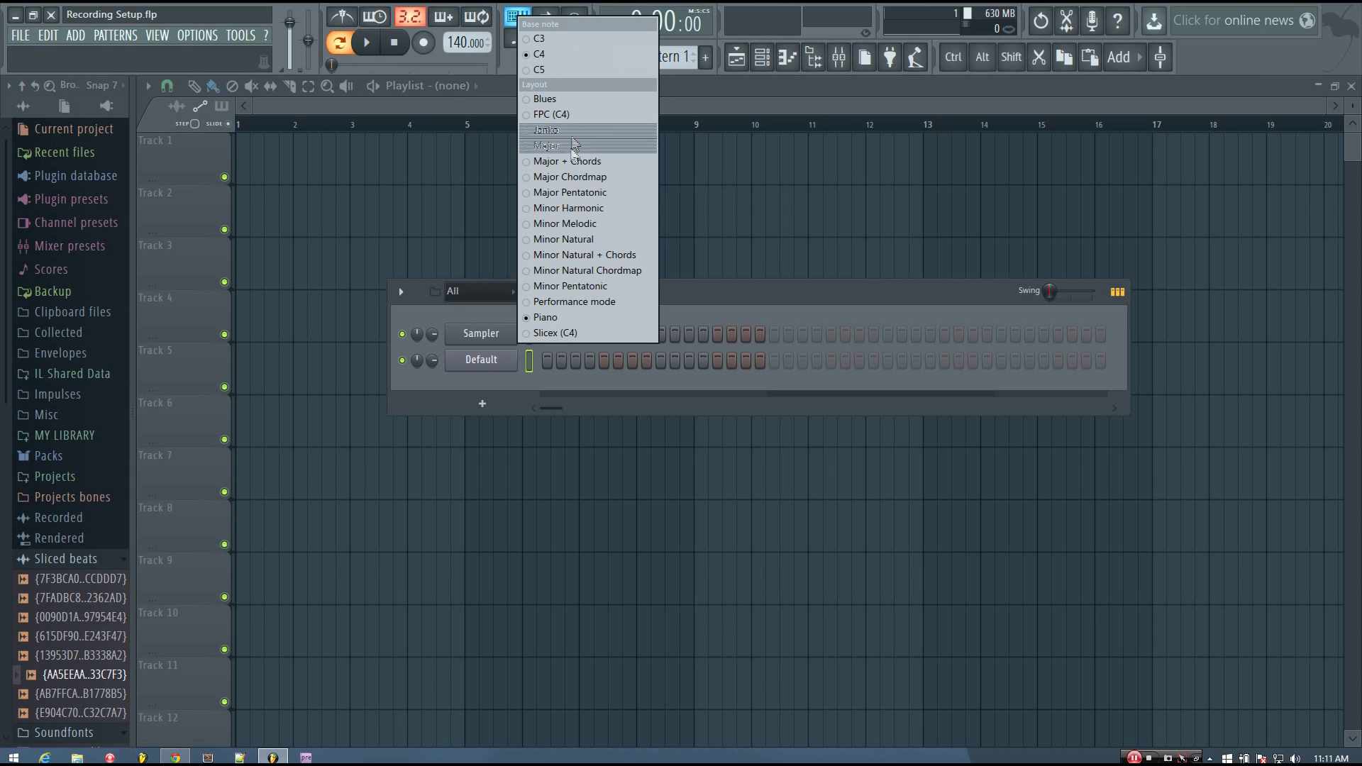
left_click(569, 241)
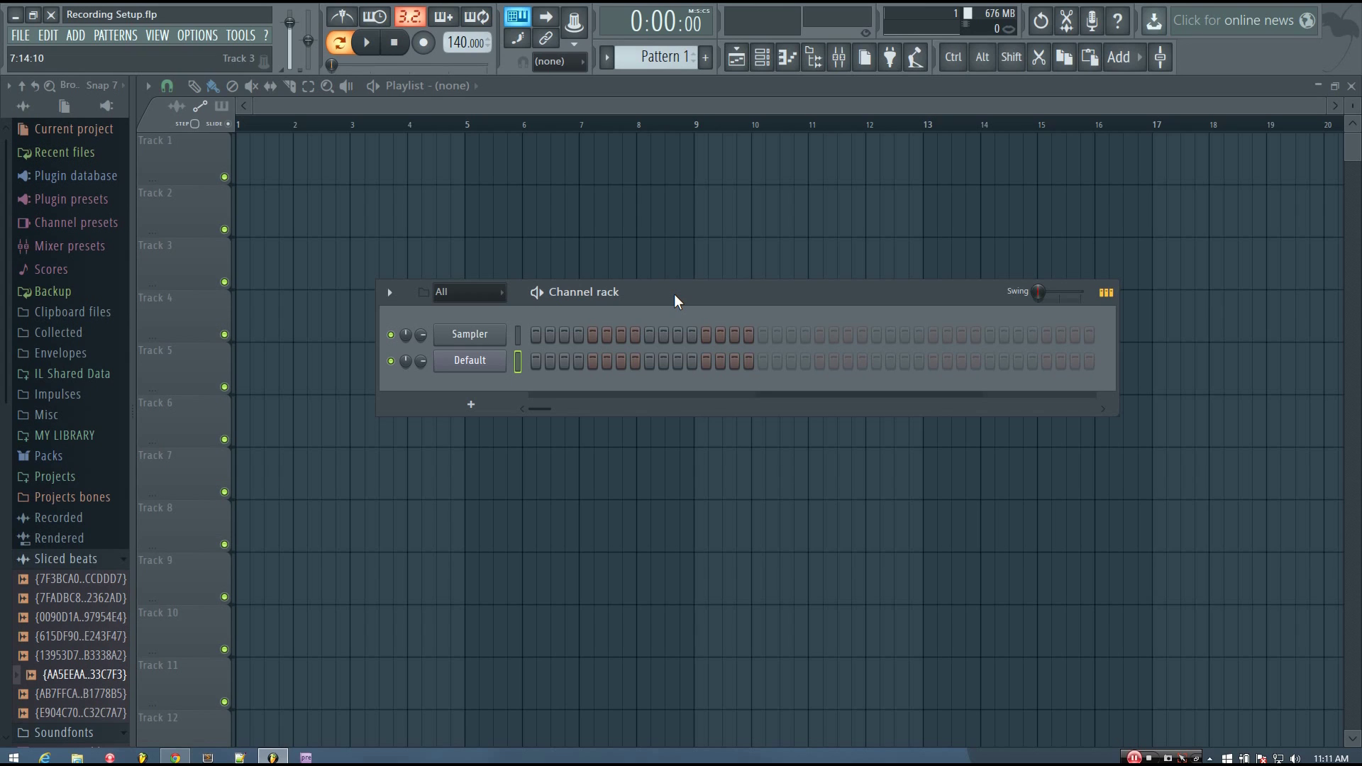
key("z")
key("x")
key("d")
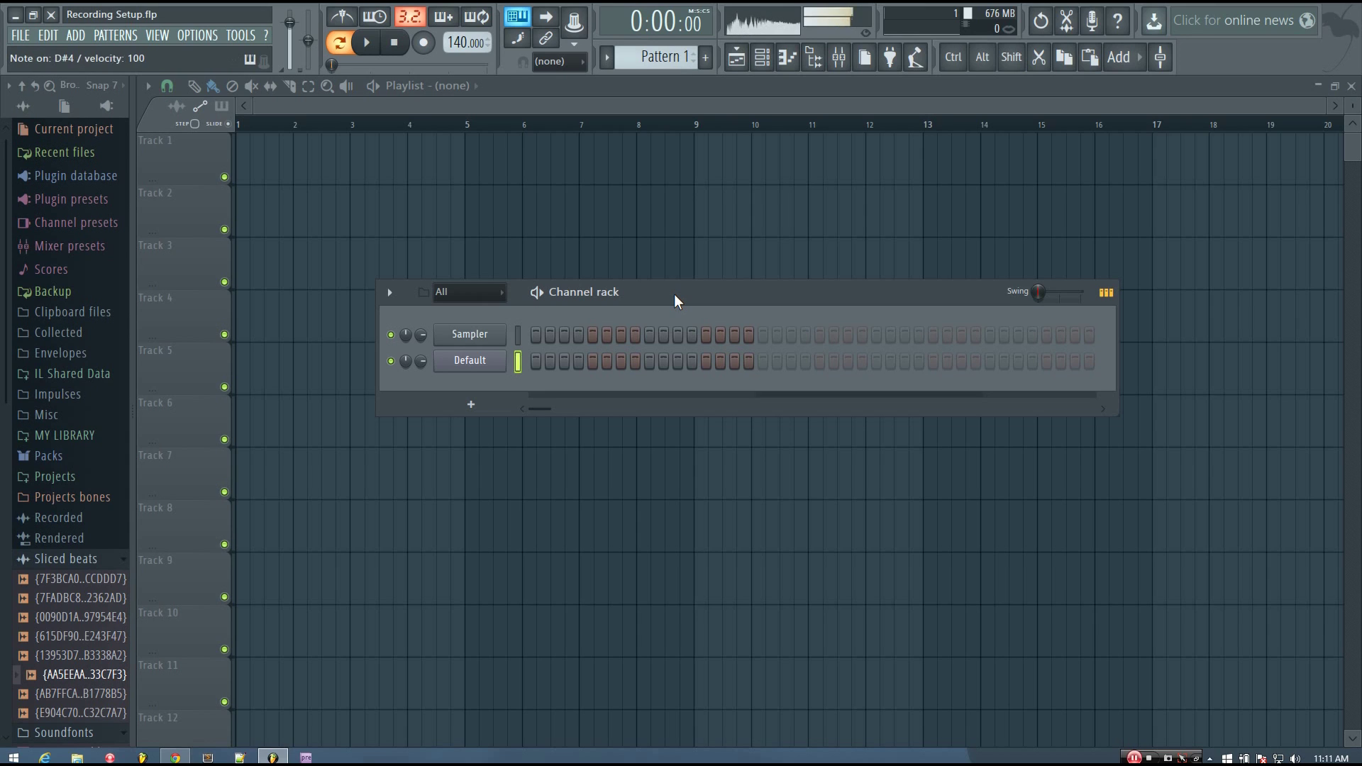
key("v")
key("b")
key("comma")
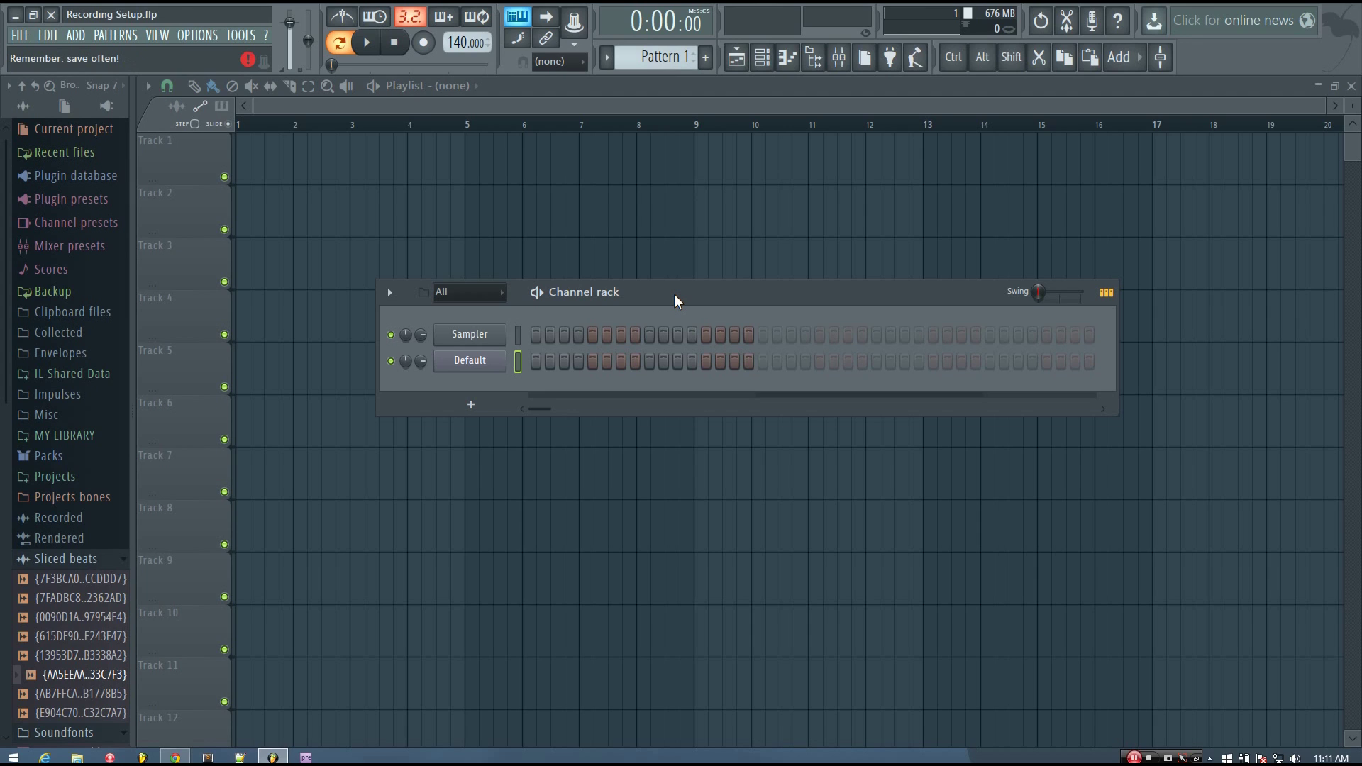
key("7")
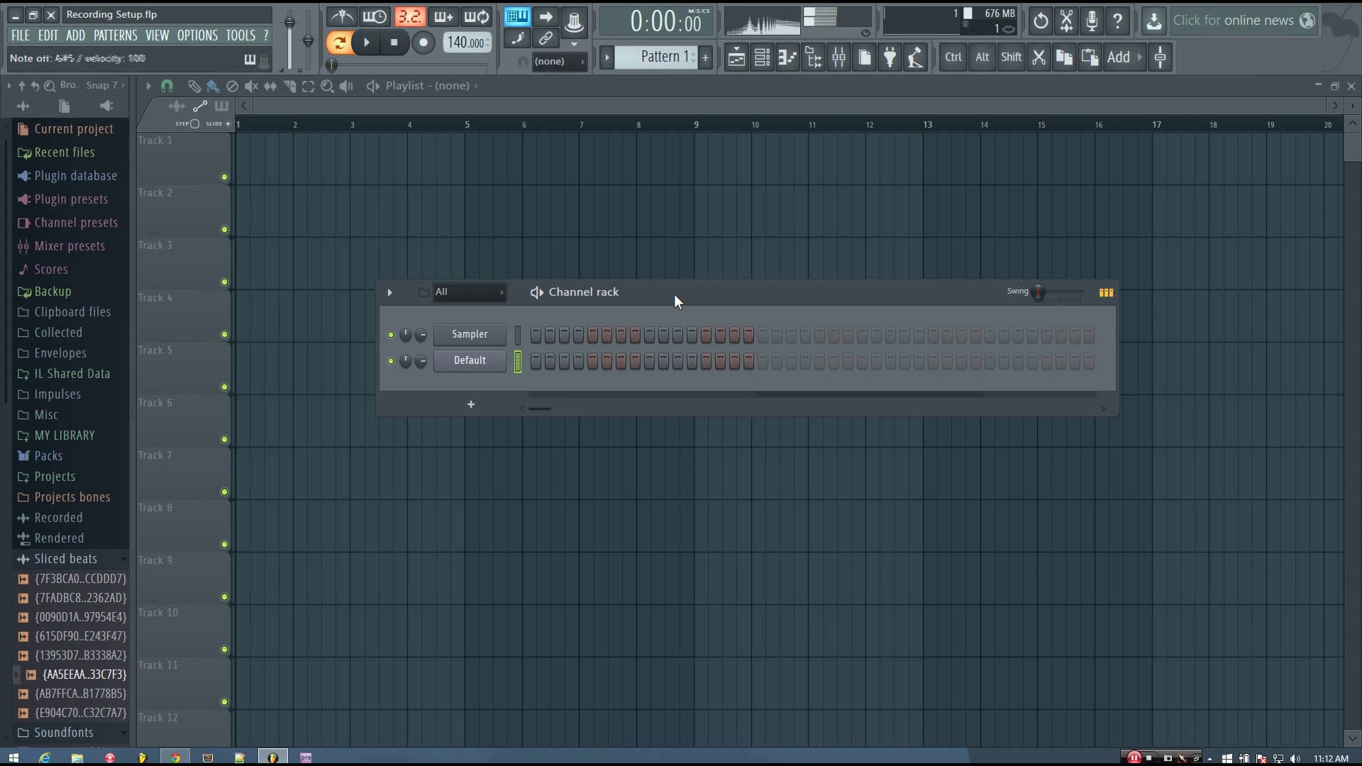
key("i")
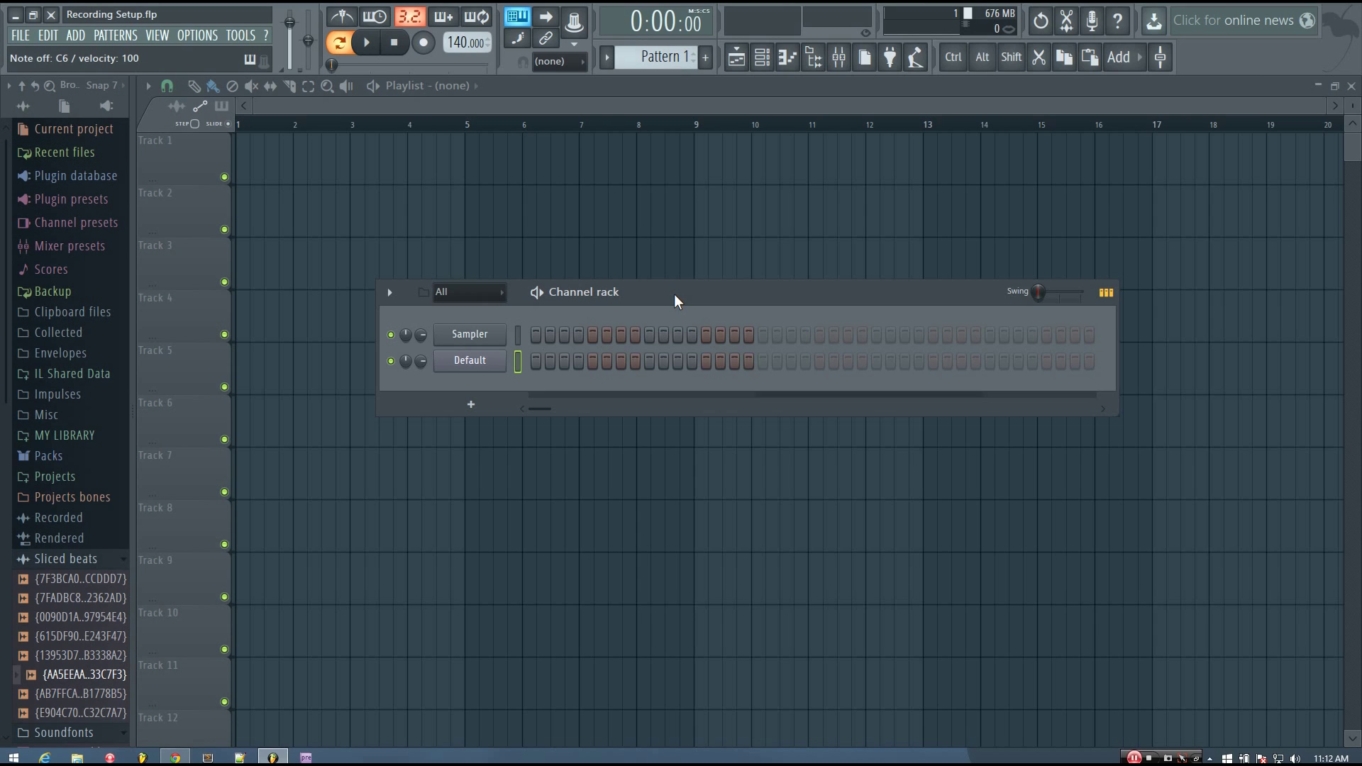
Switch the typing keyboard layout to Blues and try it out on the Default channel
right_click(517, 15)
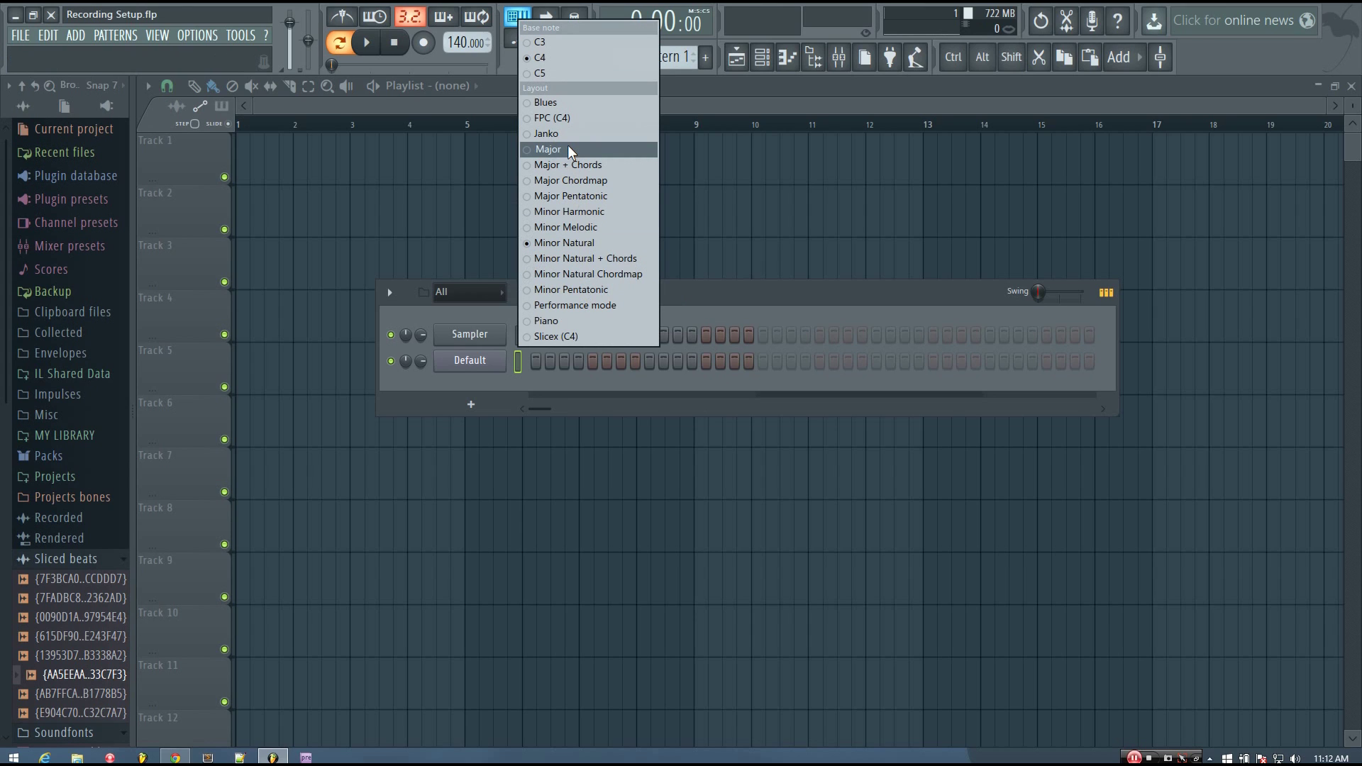
left_click(559, 102)
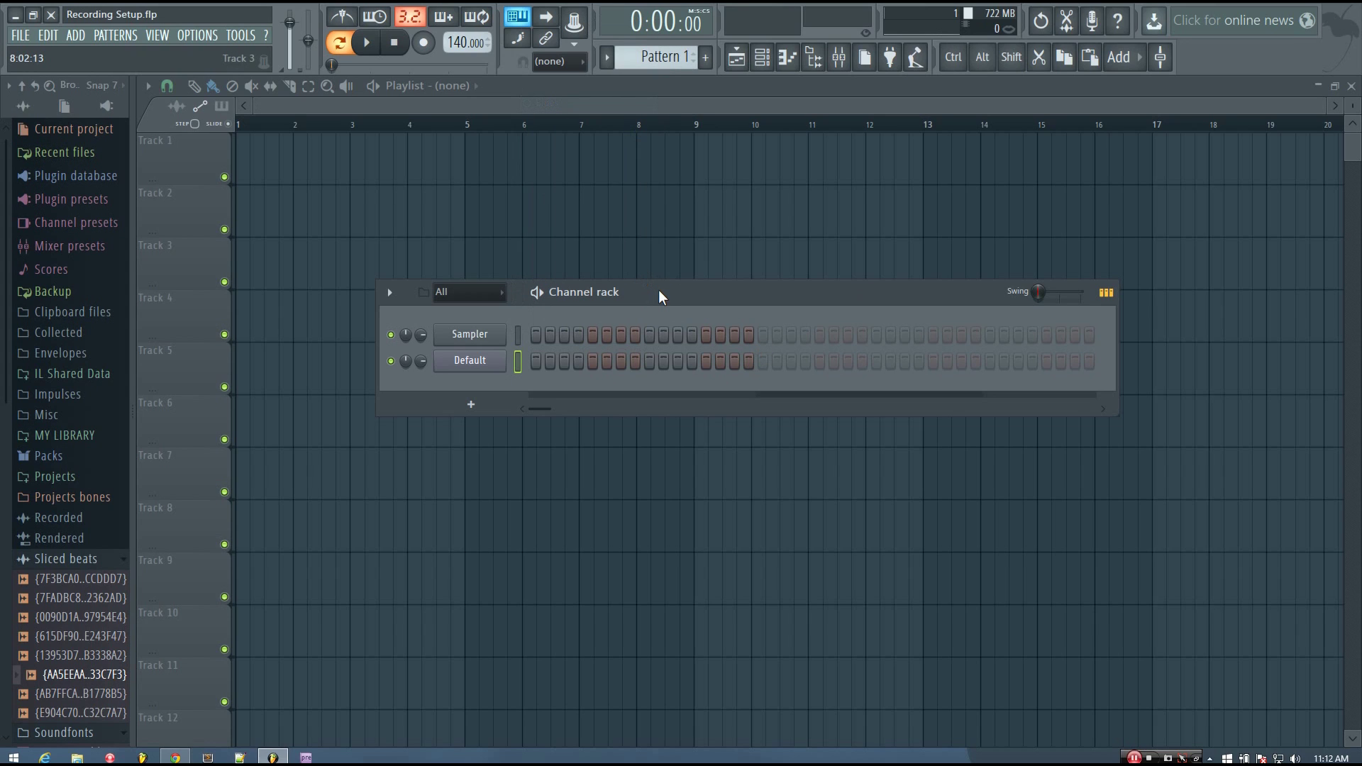
left_click_drag(659, 291, 652, 297)
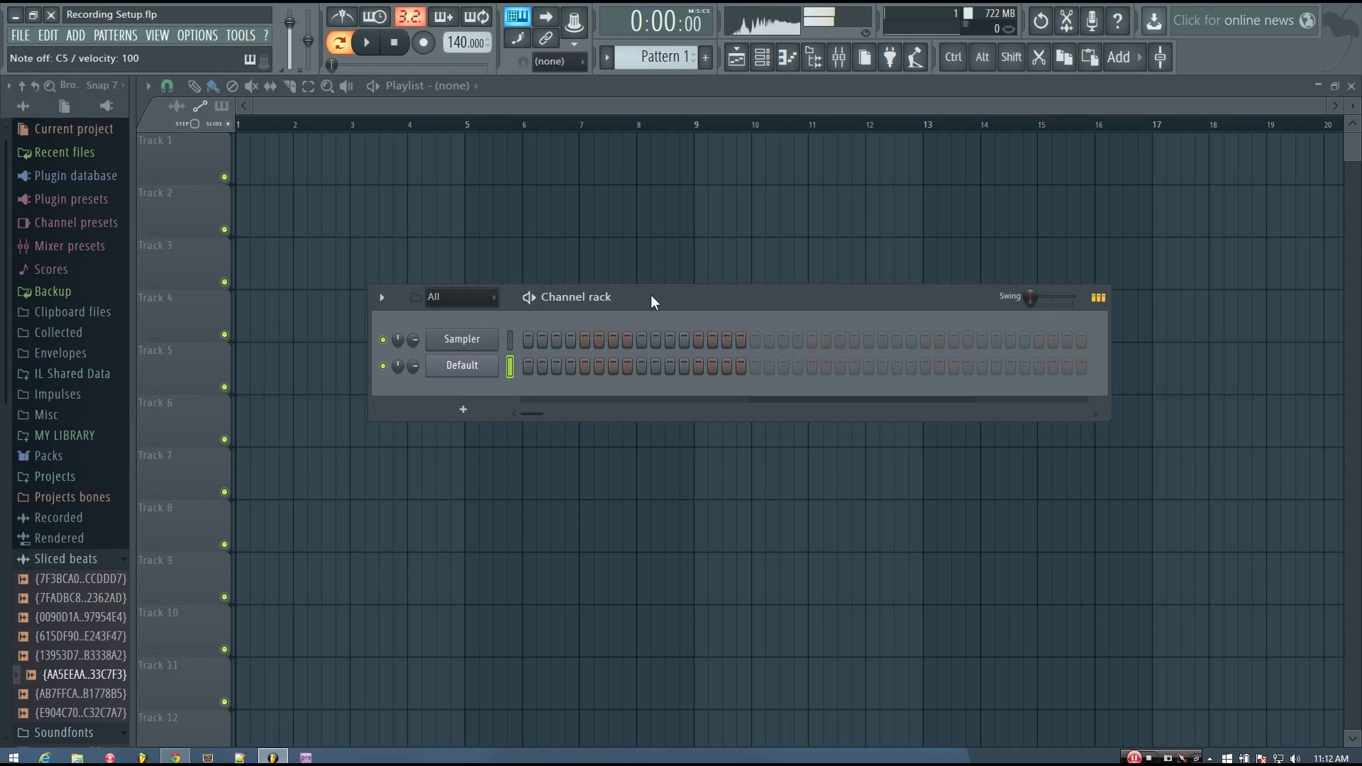
key("z")
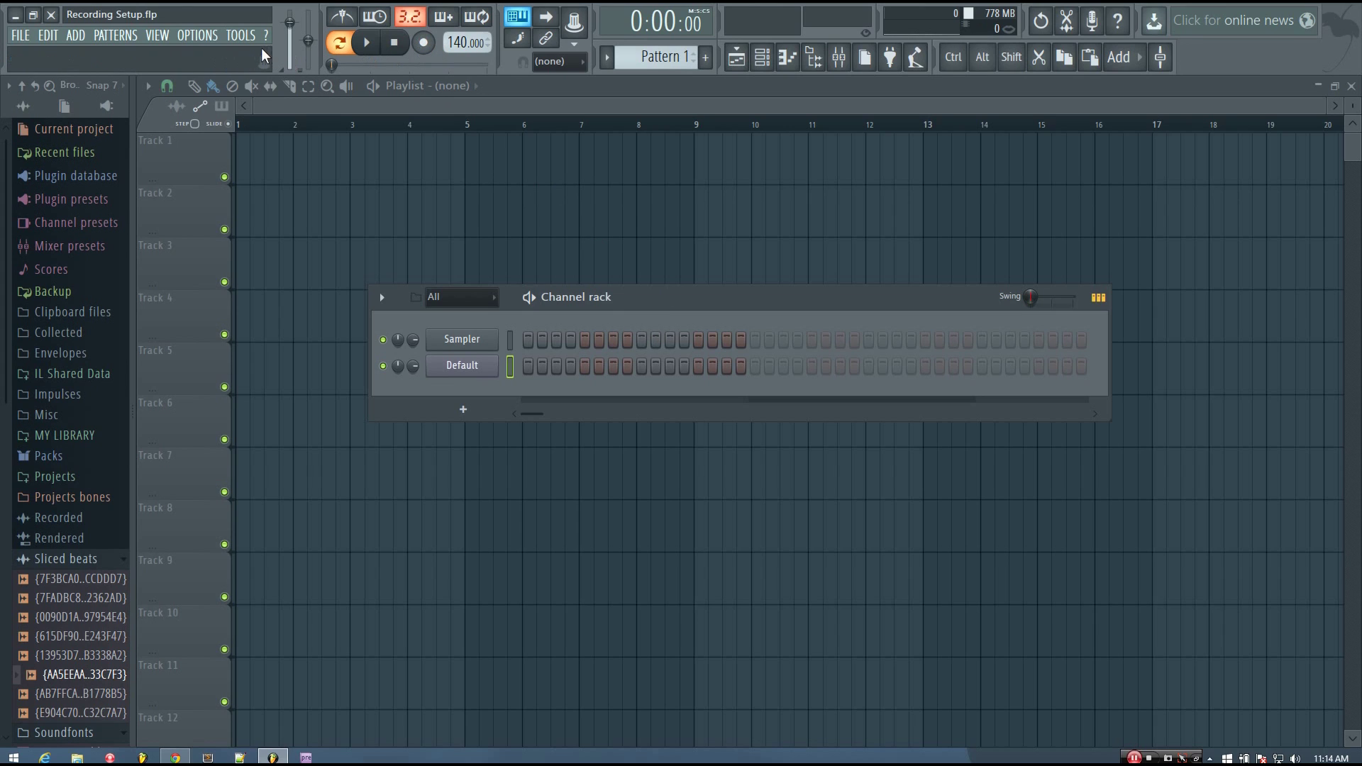
Dump the score log to the selected pattern and open the Default channel's notes in the piano roll
left_click(246, 33)
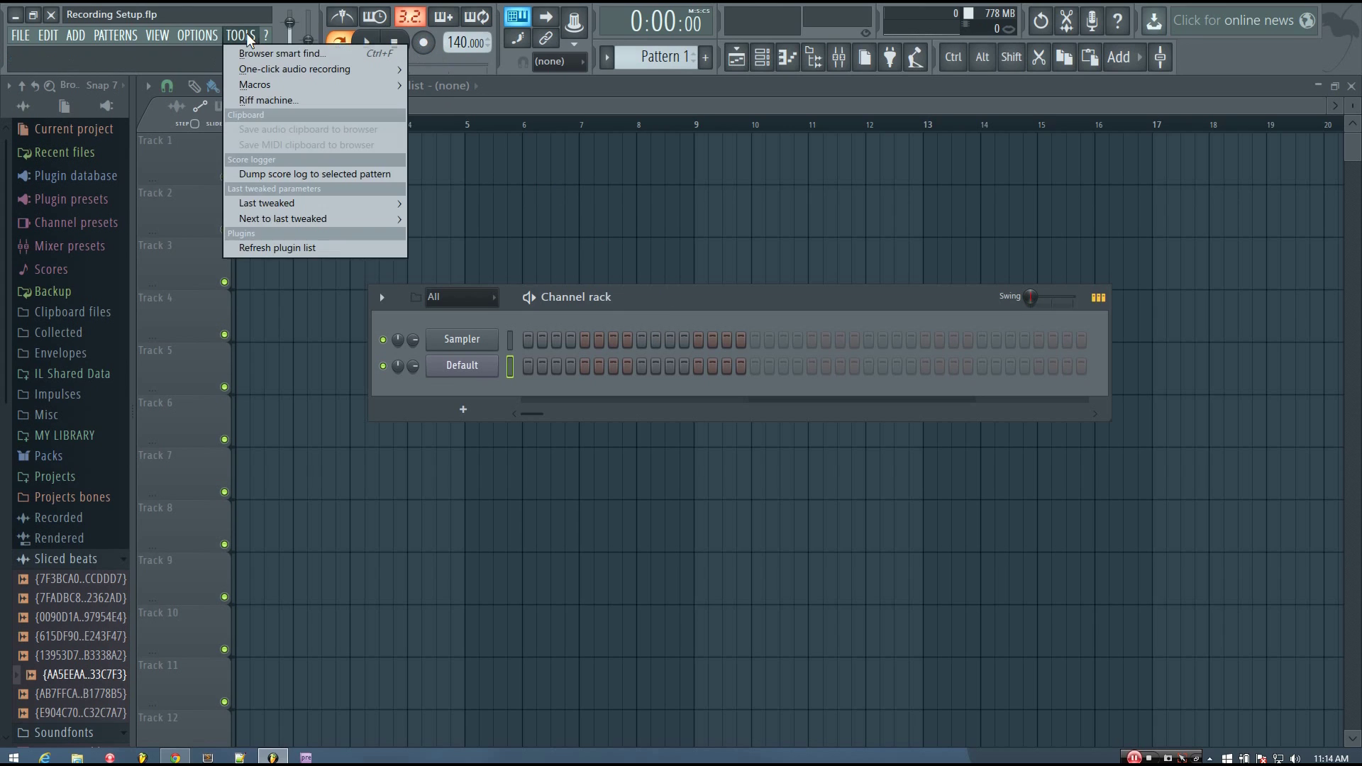
left_click(283, 174)
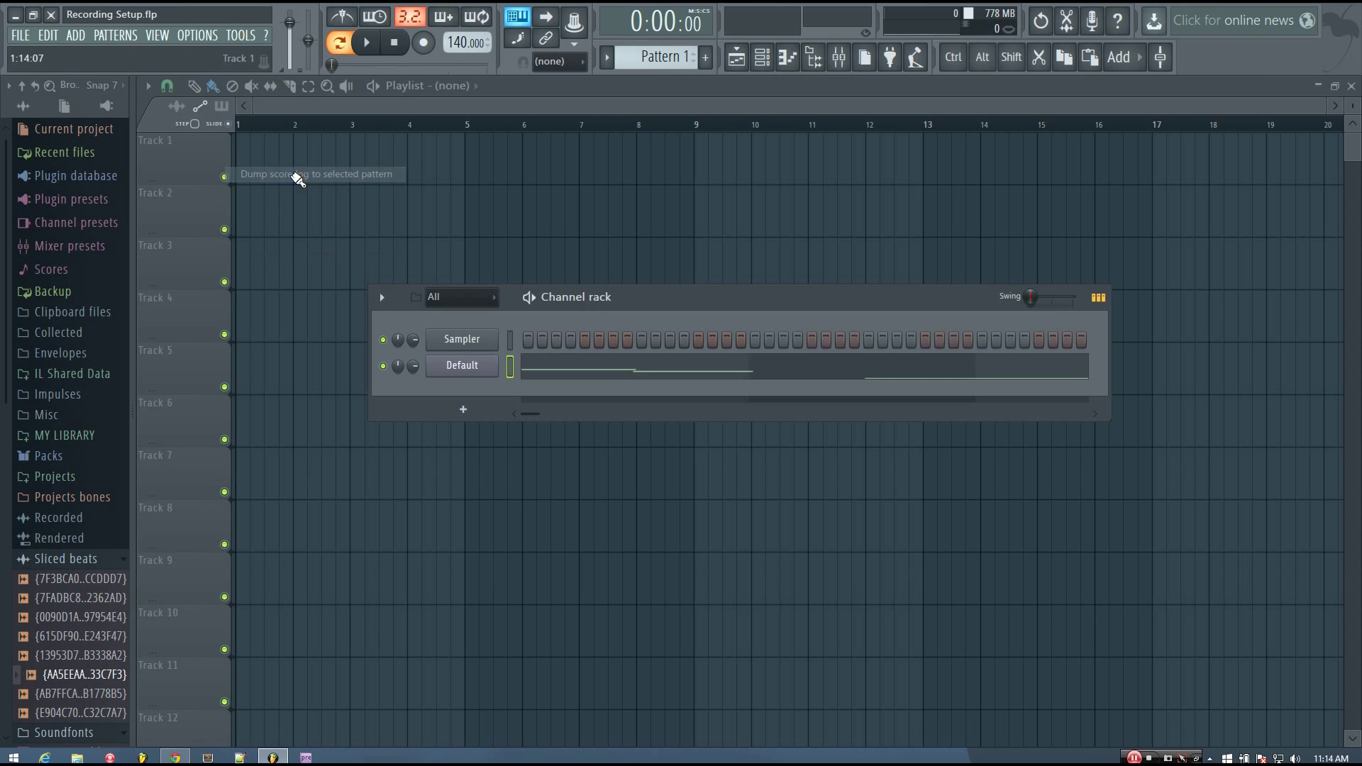
left_click(578, 367)
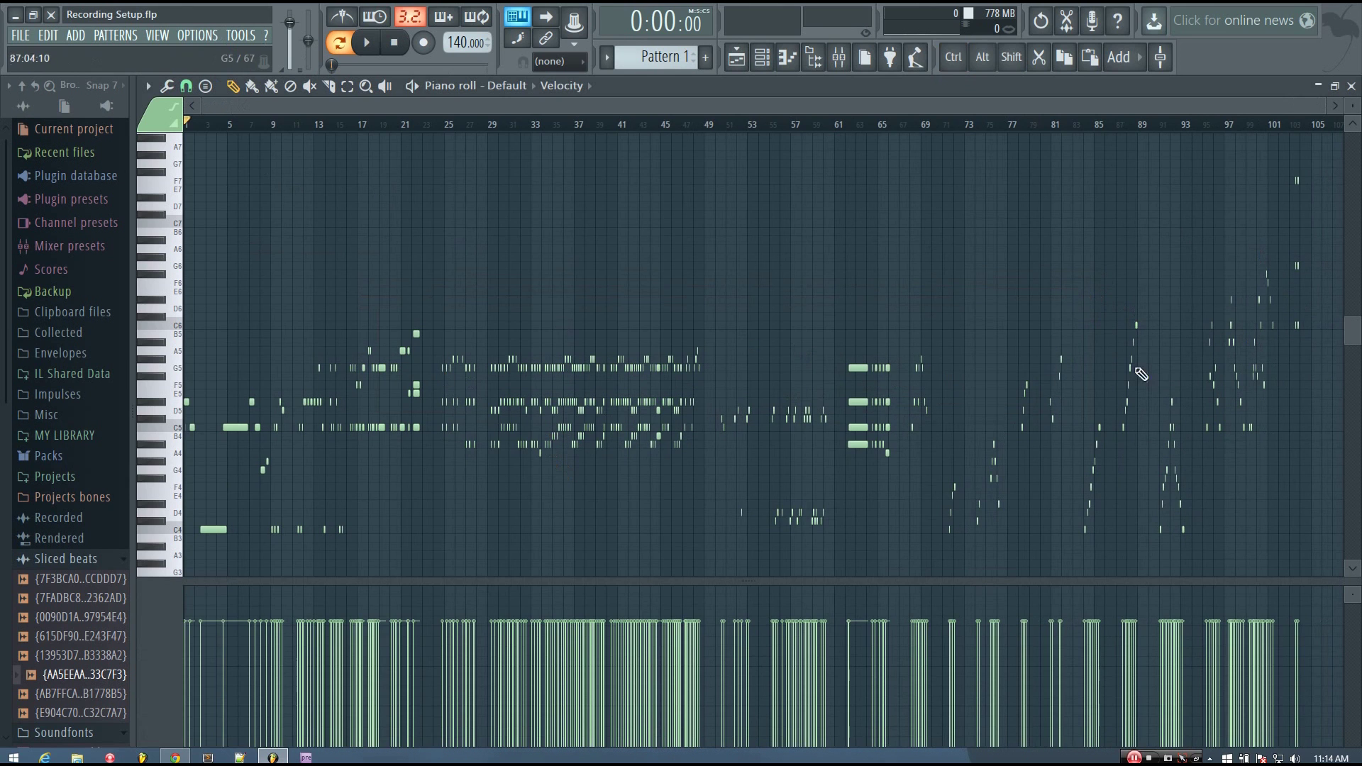
Play back the logged melody from shortly before bar 96, look through the notes up to bar 104, and stop playback
scroll(1242, 341, "up", 8)
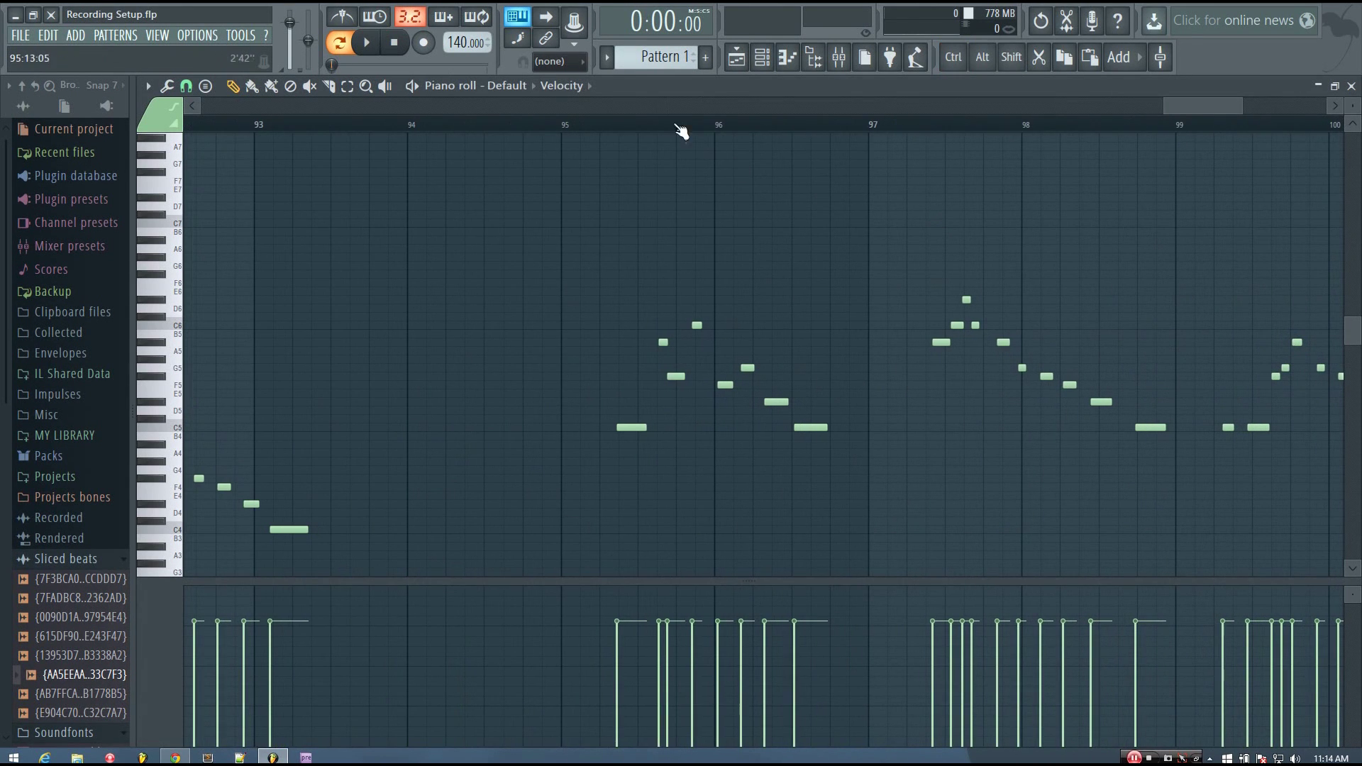
left_click(689, 125)
key("space")
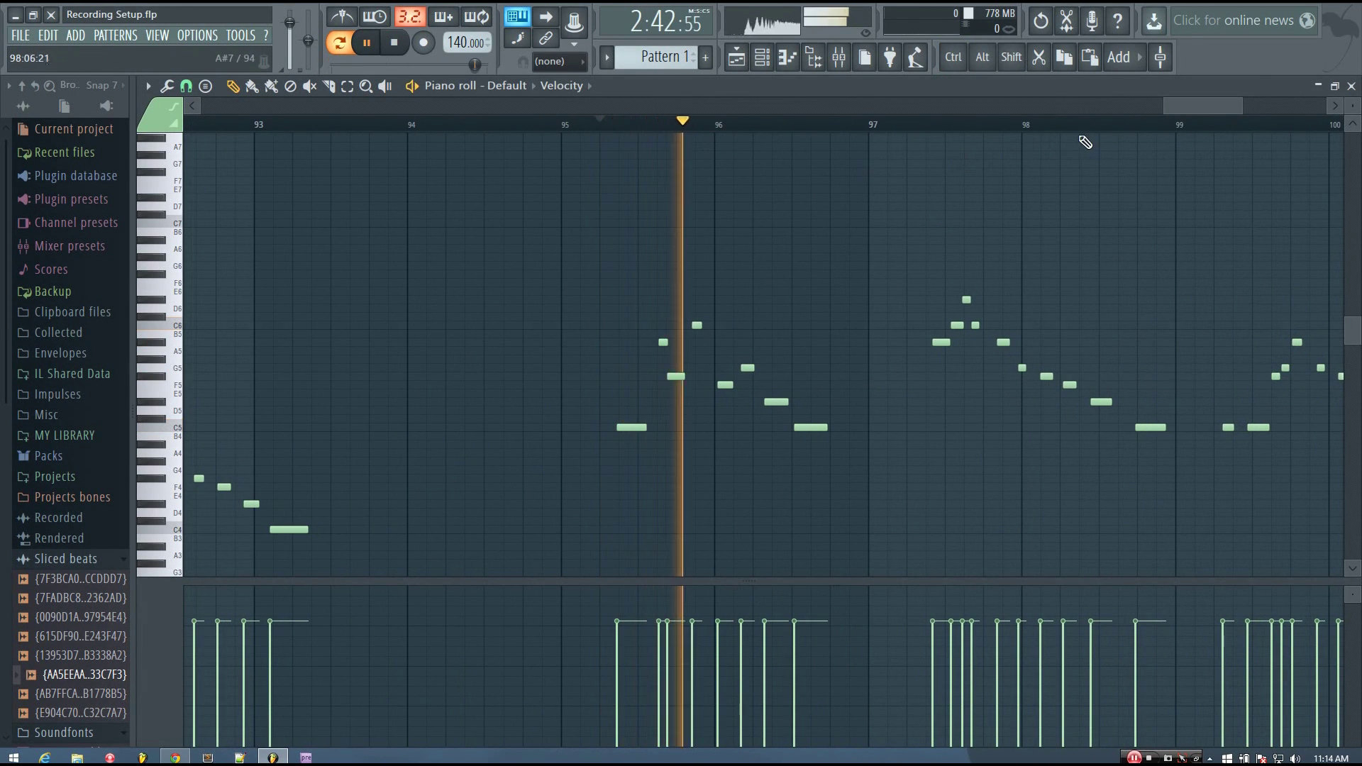
left_click_drag(1198, 101, 1218, 100)
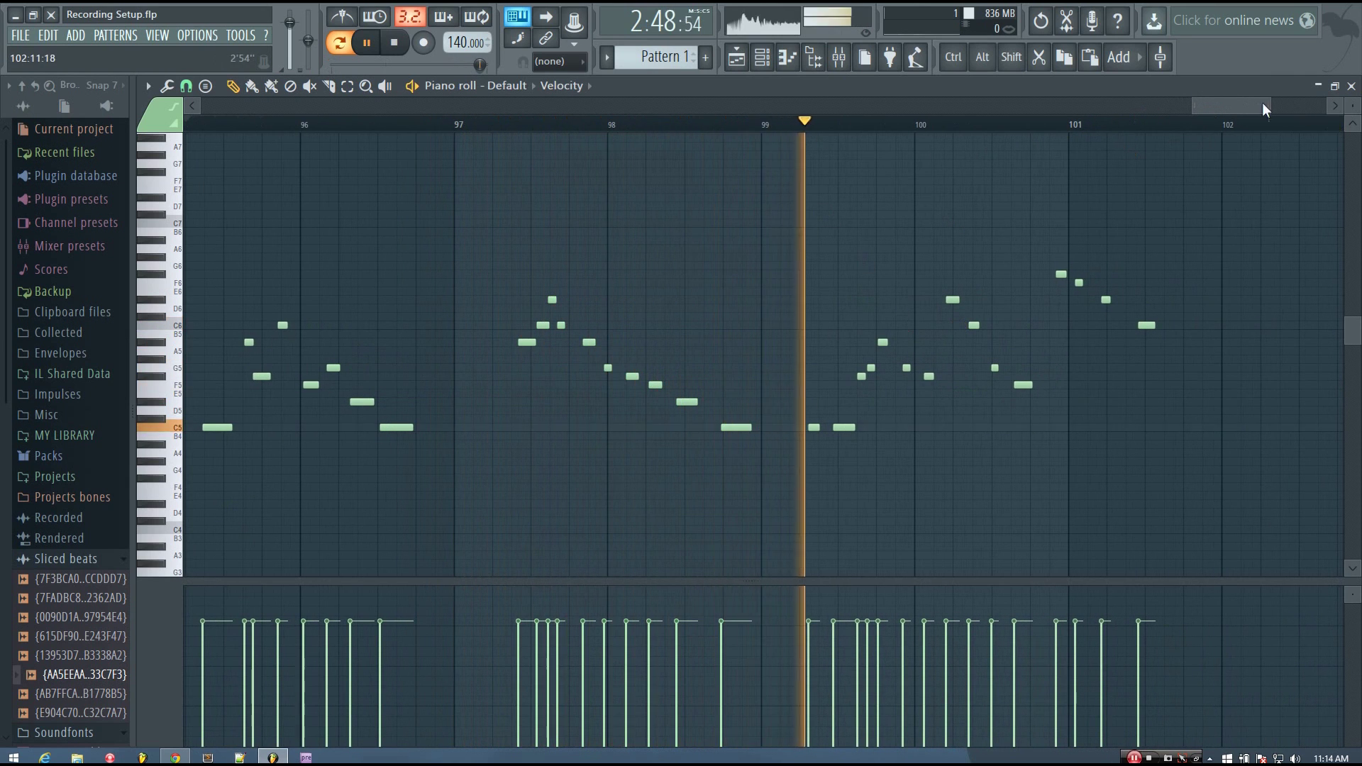
mouse_move(1236, 103)
left_mouse_down()
mouse_move(1286, 110)
mouse_move(1233, 106)
left_mouse_up()
key("space")
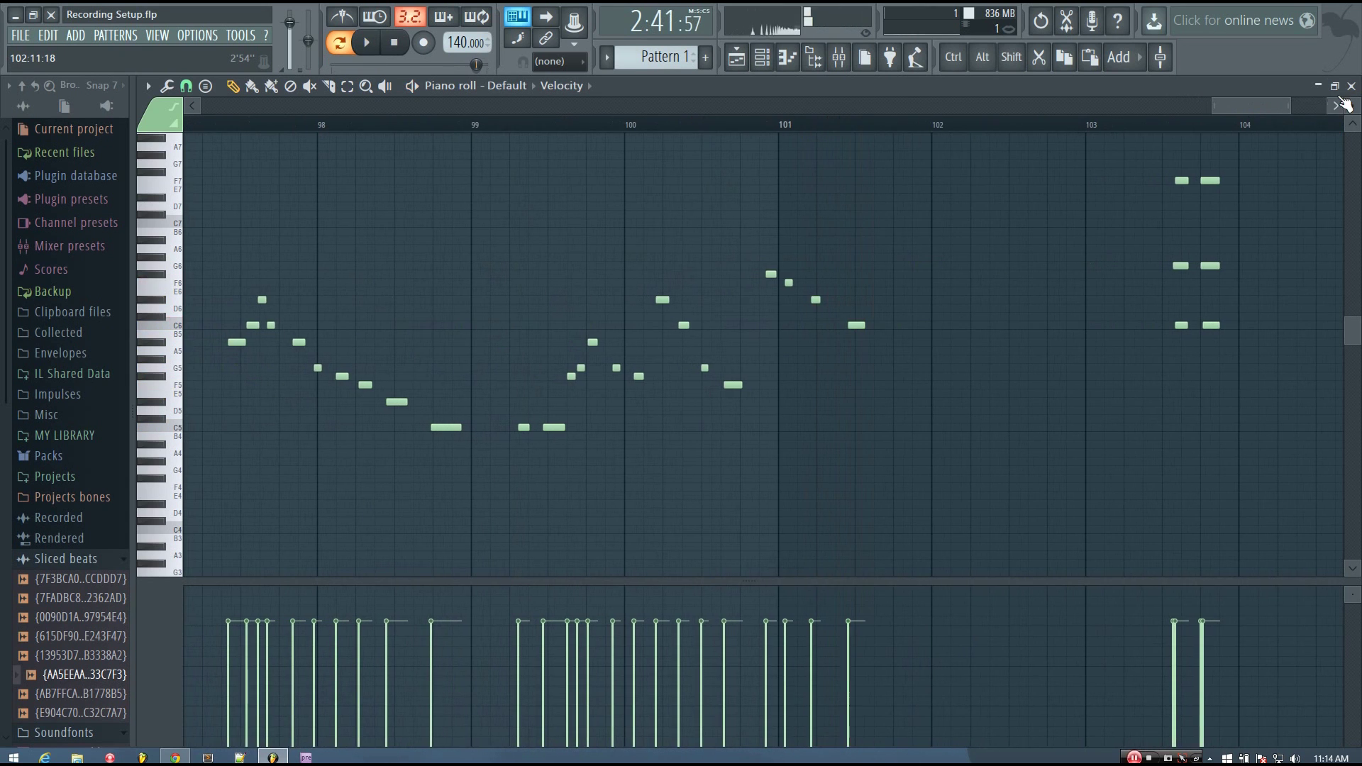
Close the piano roll and undo the score log dump in Pattern 1
left_click(1350, 86)
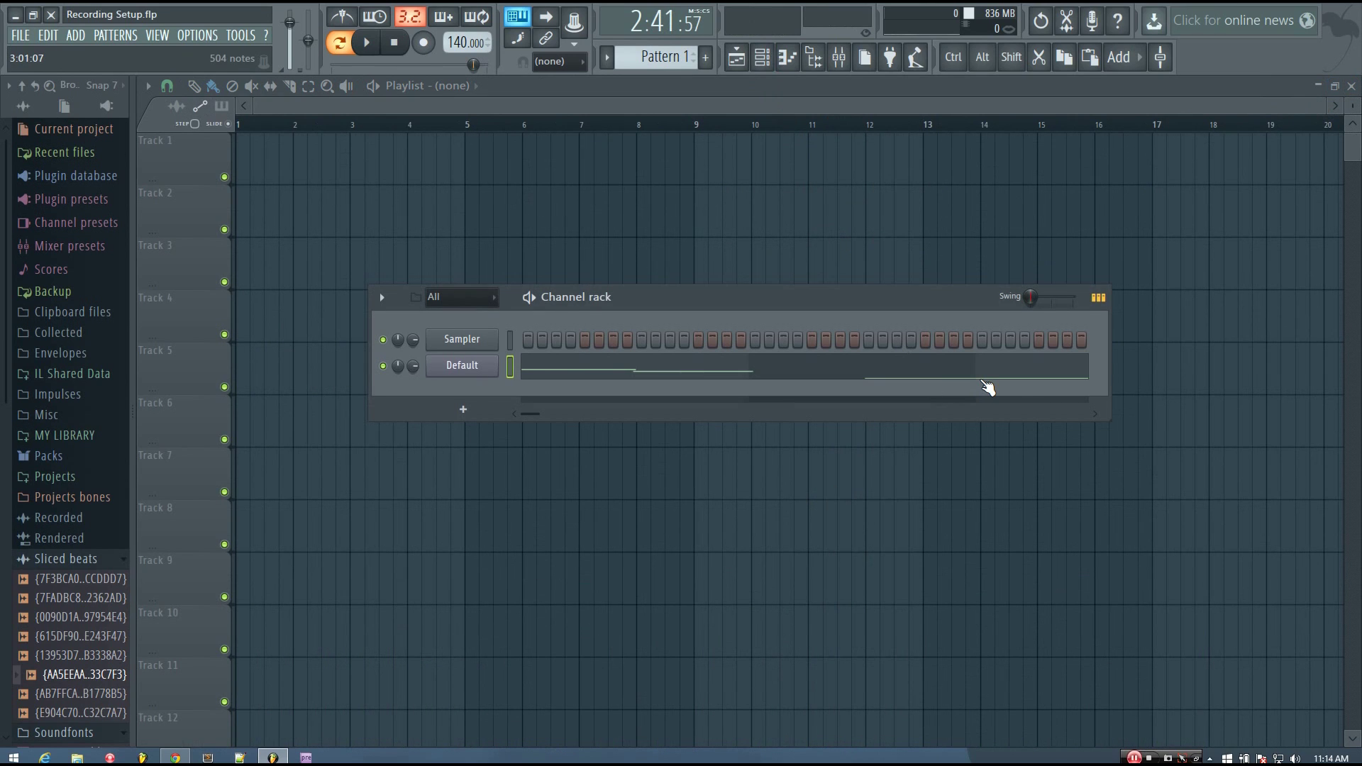
key("ctrl+z")
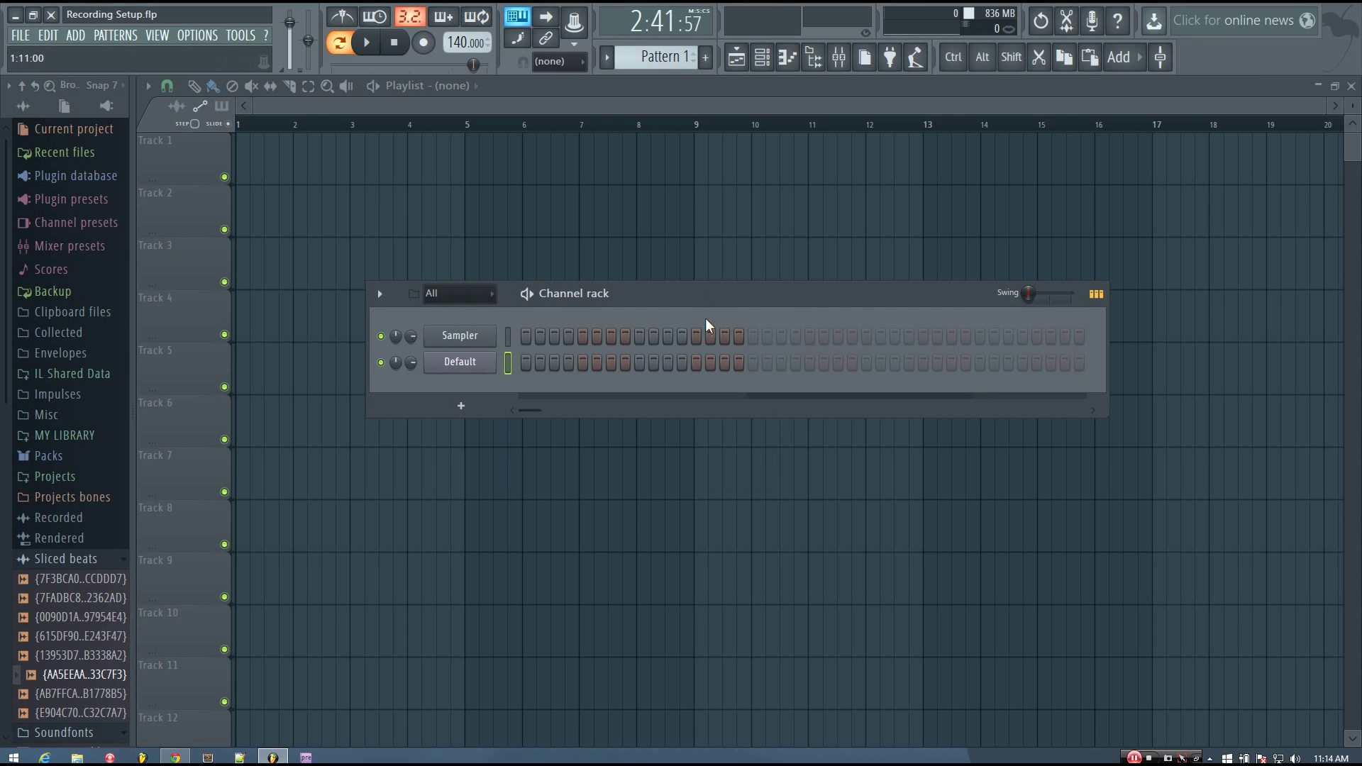
Set the typing keyboard layout to Minor Natural Chordmap and play a series of its chords on the Default channel
right_click(523, 20)
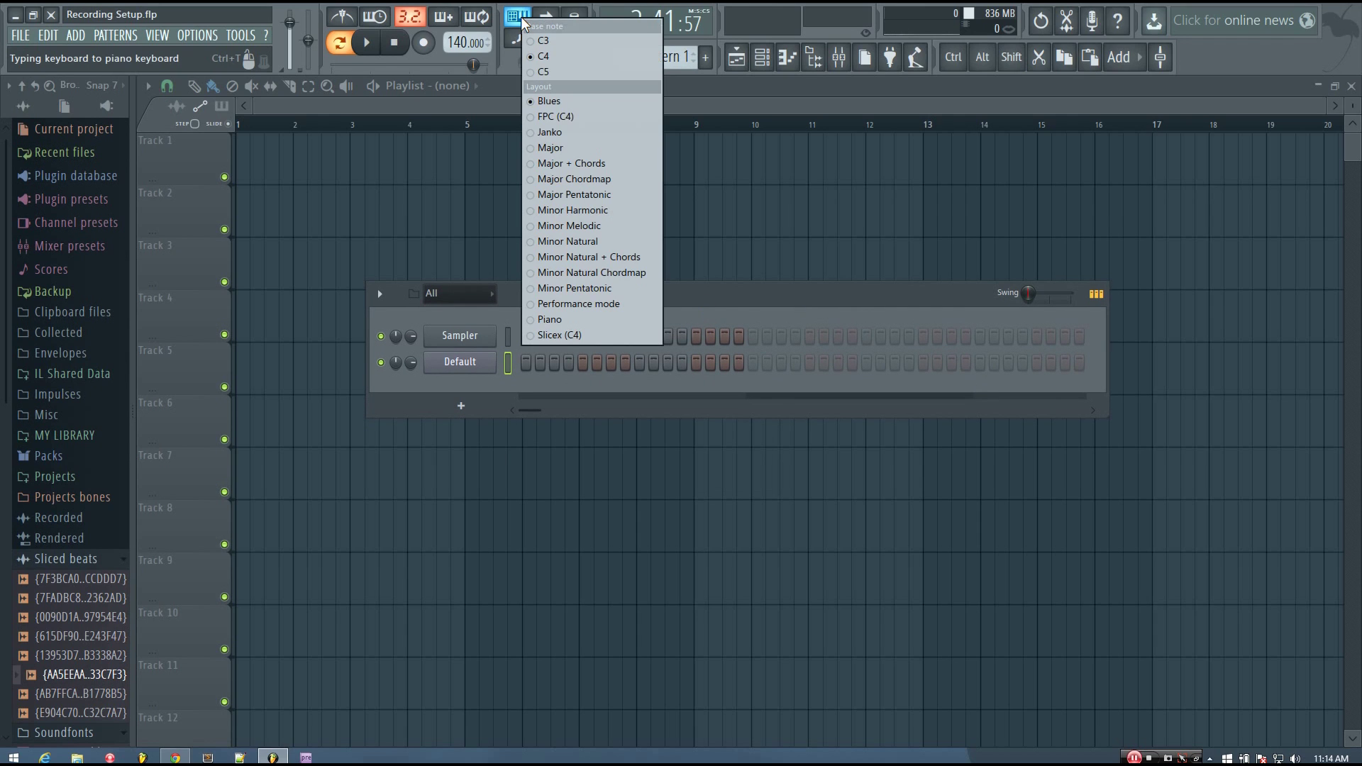
left_click(589, 274)
left_click_drag(639, 299, 651, 300)
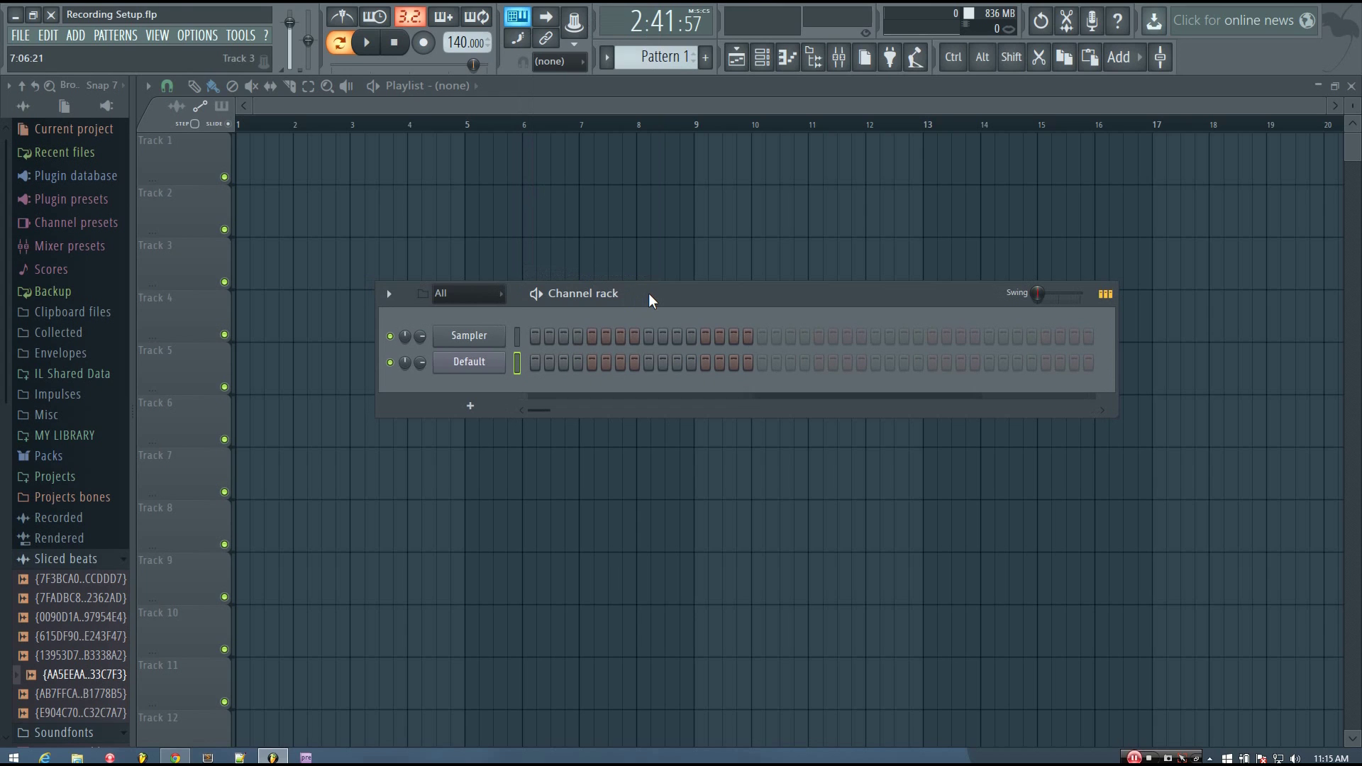
key("z")
key("x")
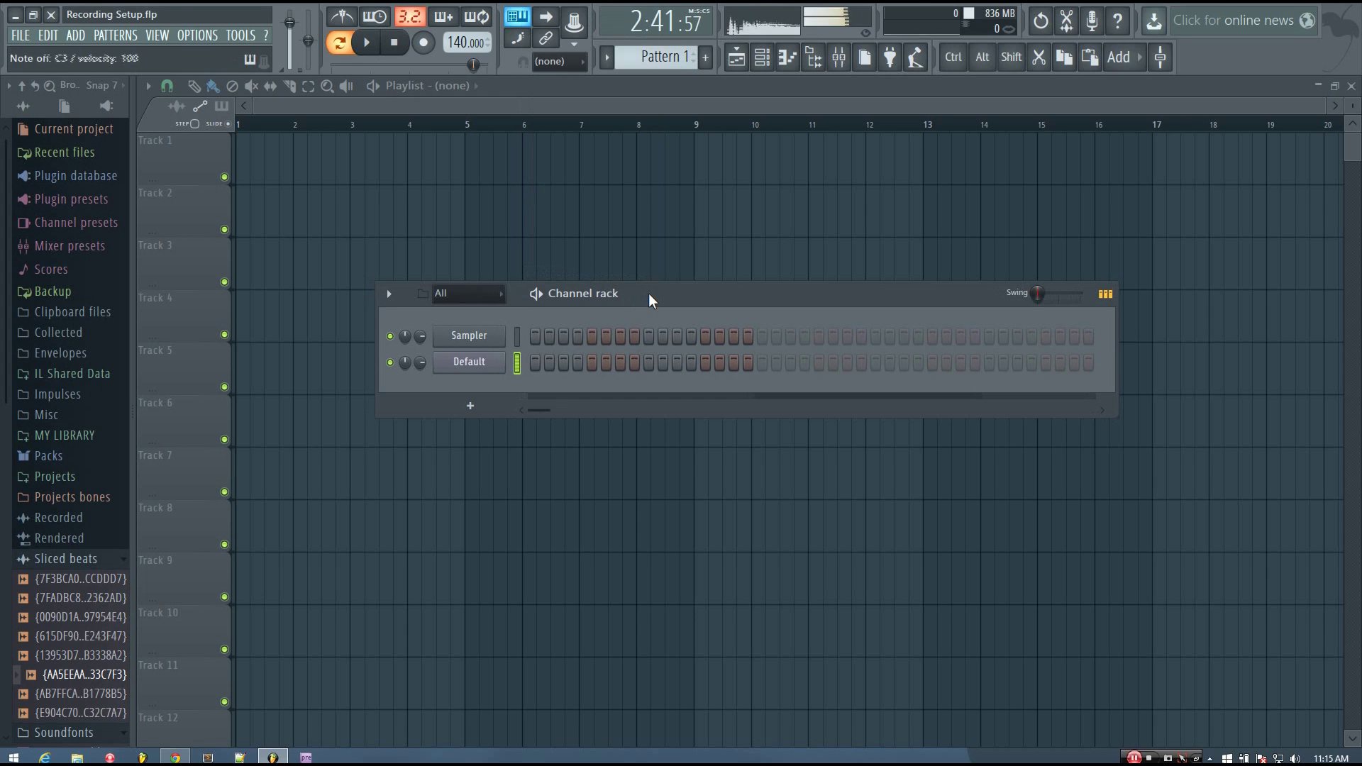
key("c")
key("v")
key("b")
key("z")
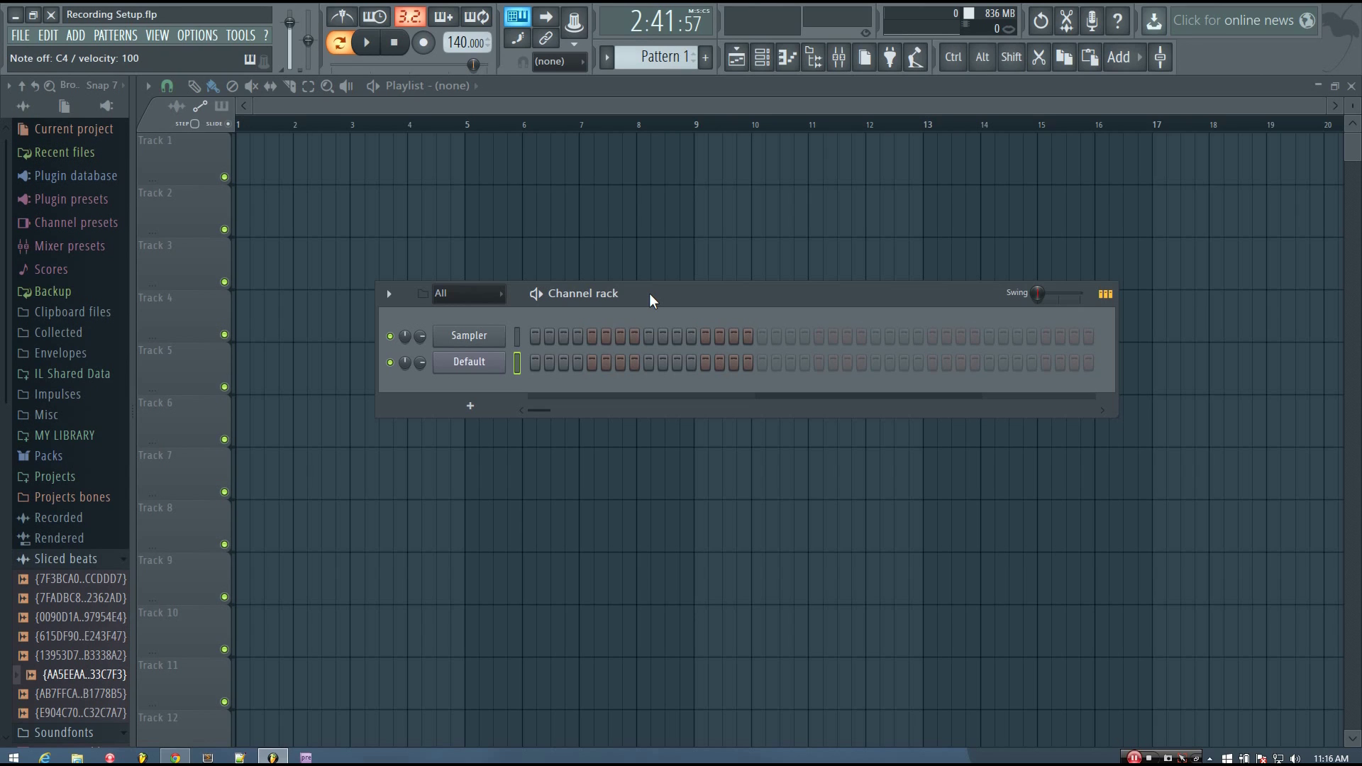
Improvise with the Minor Natural Chordmap layout, combining its chords with higher melody notes on the Default channel
key("z")
key("c")
key("3")
key("3")
key("j")
key("q")
key("q")
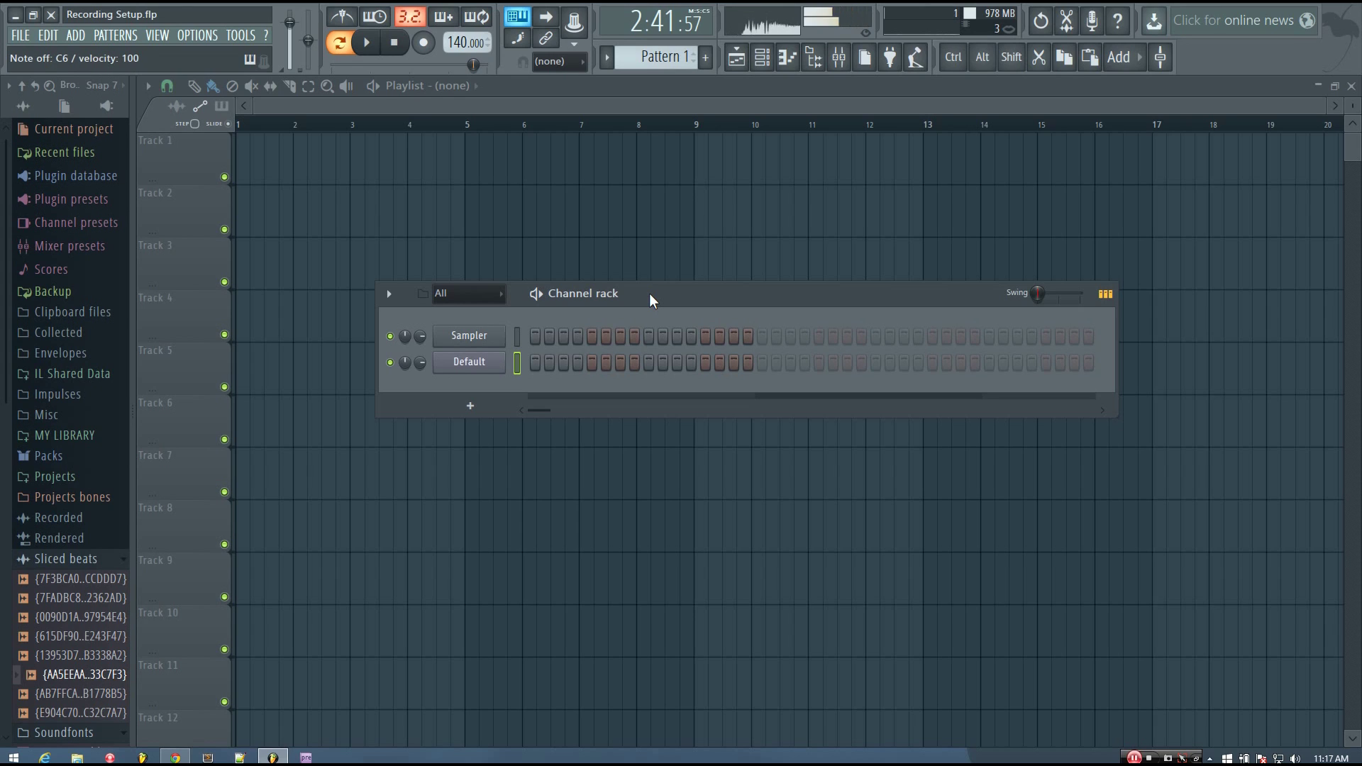
key("j")
key("j")
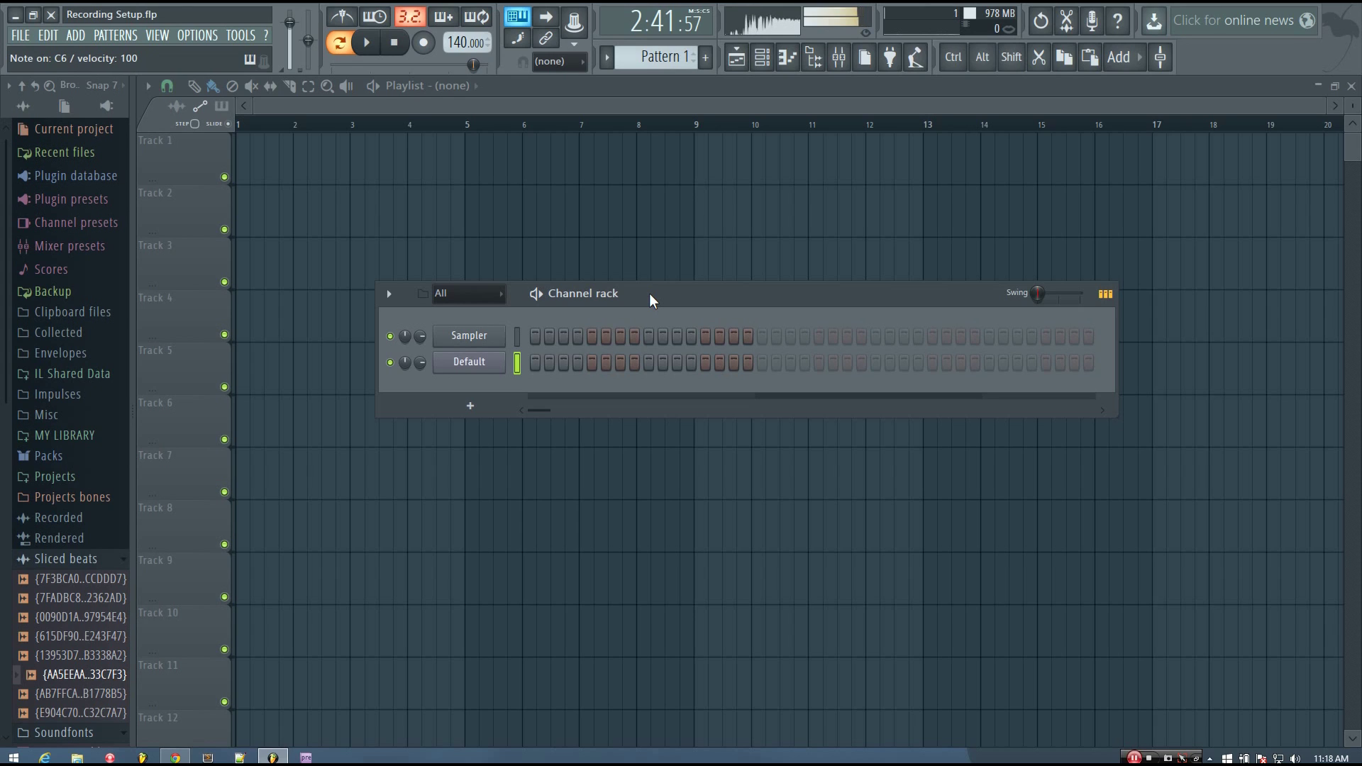
key("q")
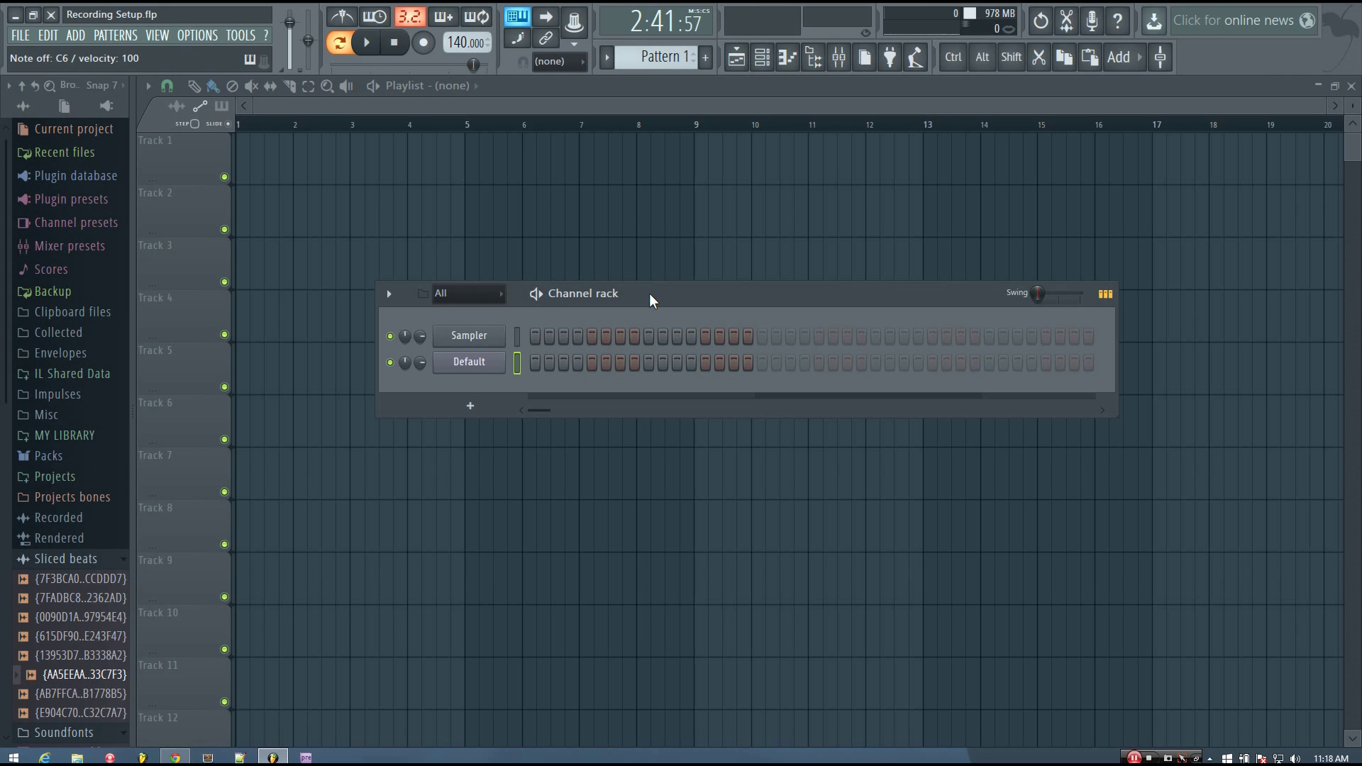
key("q")
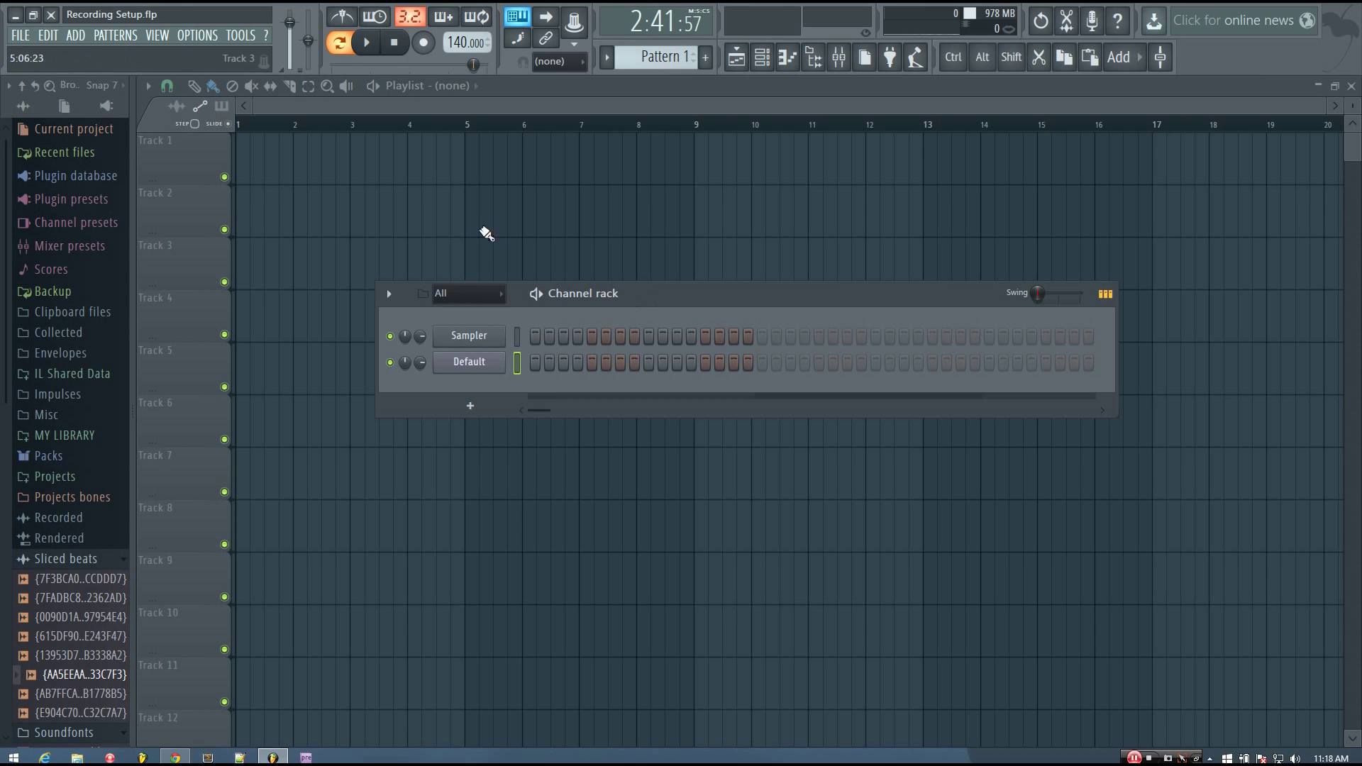
left_click(239, 35)
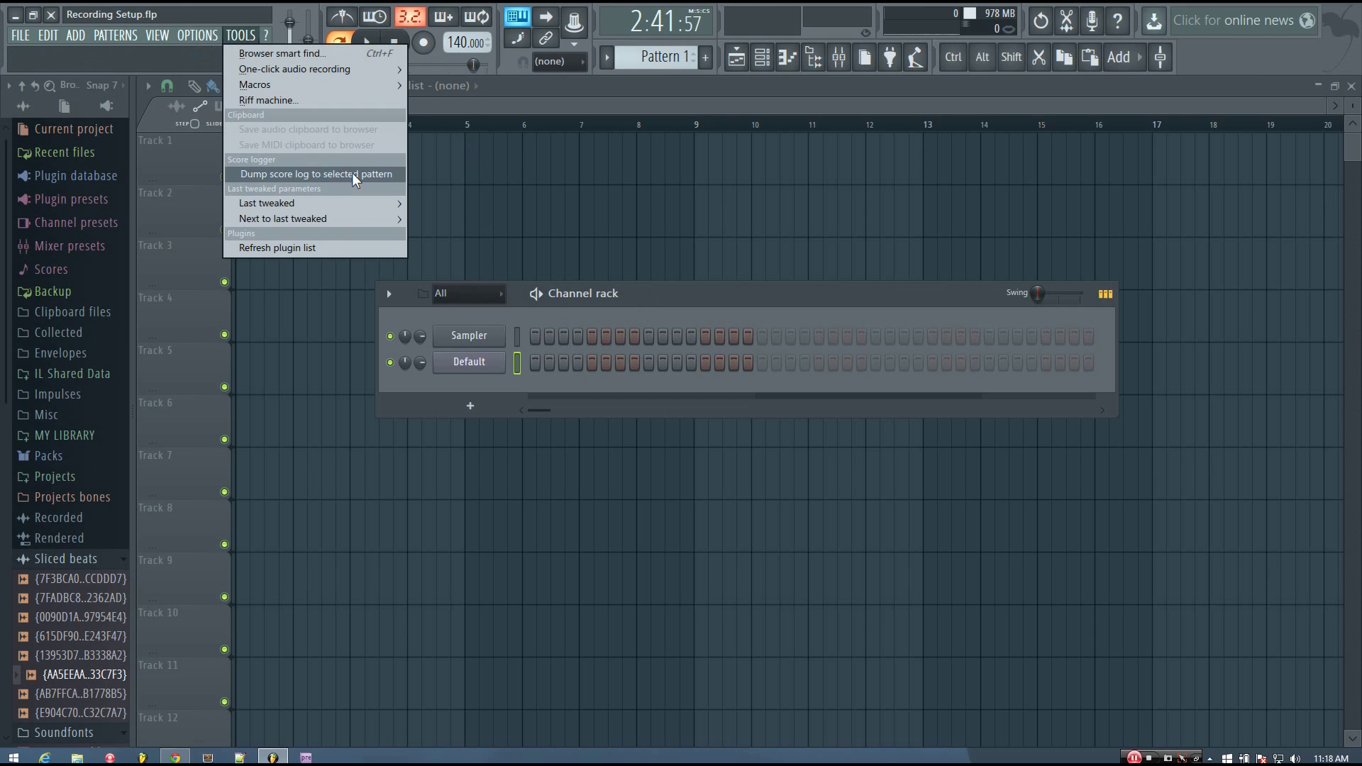
left_click_drag(782, 293, 752, 298)
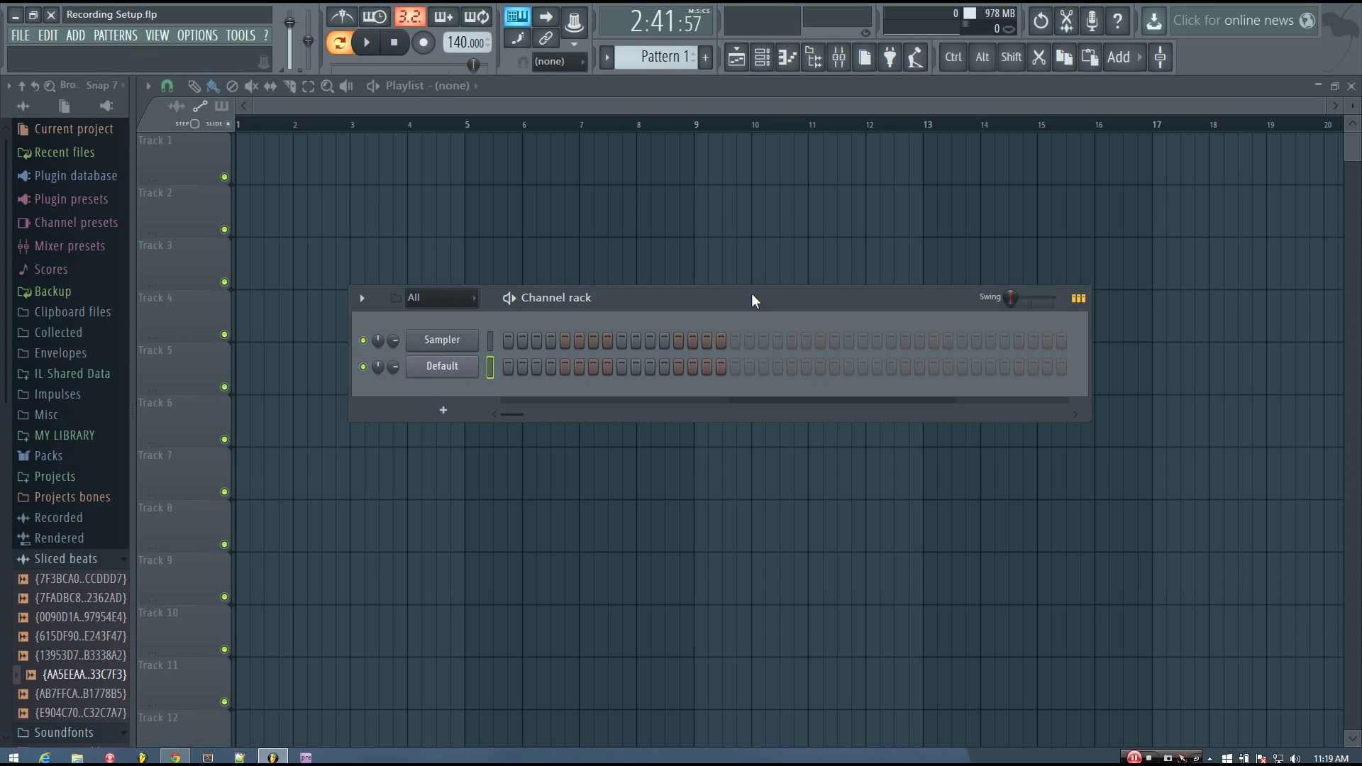
Open the base note and layout choices of the typing keyboard to piano keyboard function
right_click(517, 16)
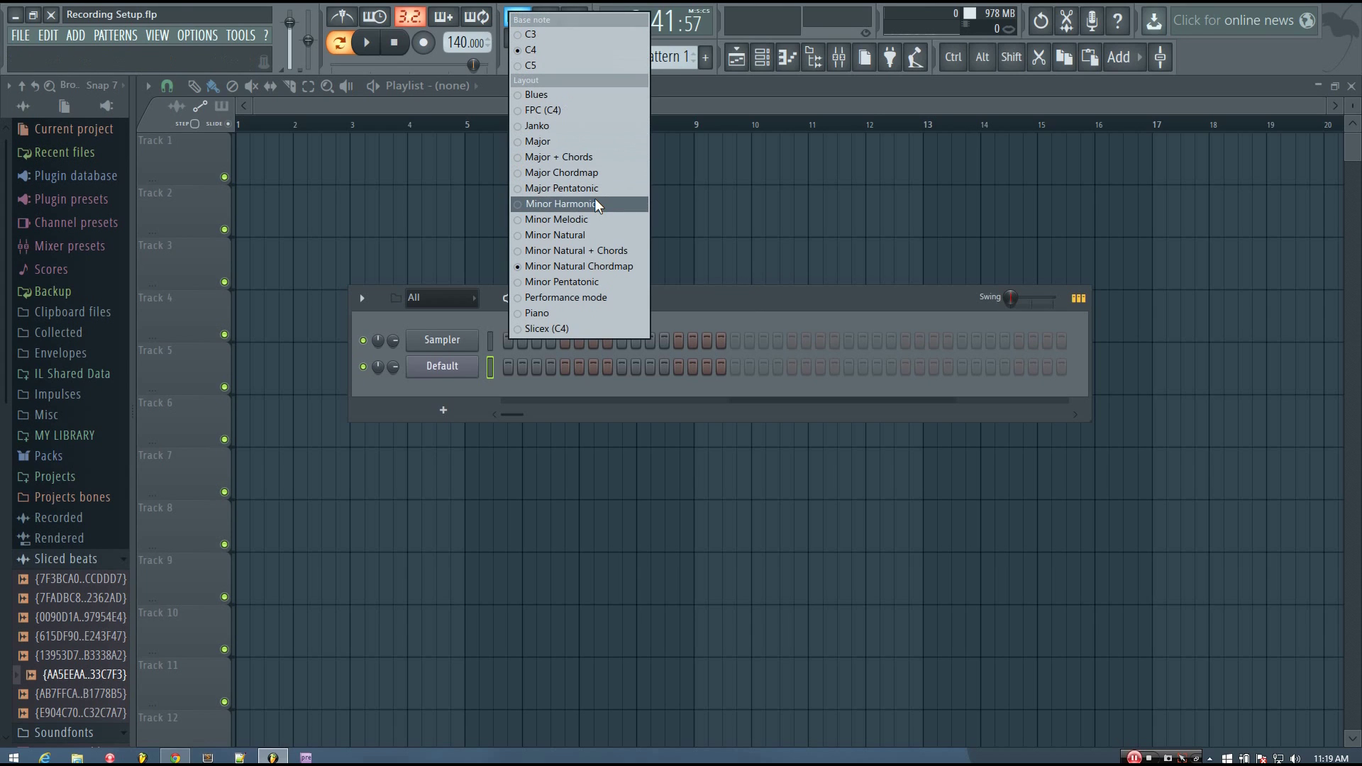